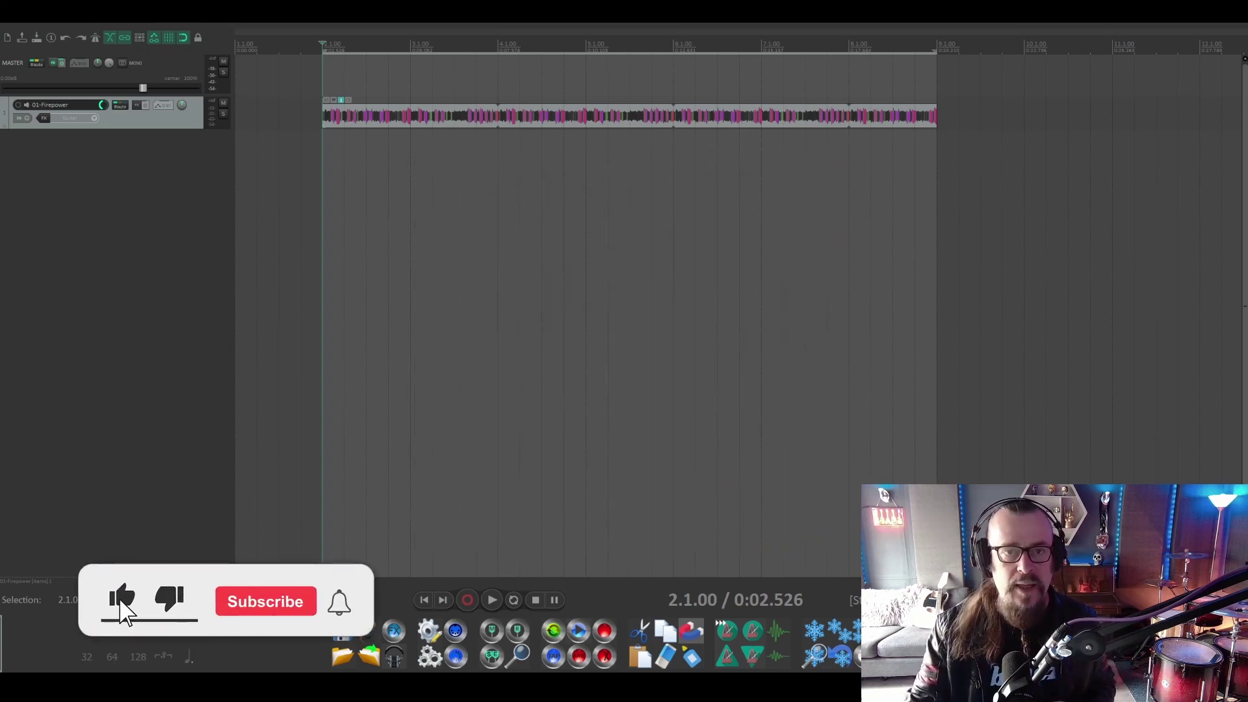
Play the 01-Firepower reference track from measure 2 and stop playback.
{"action": "key", "text": "space"}
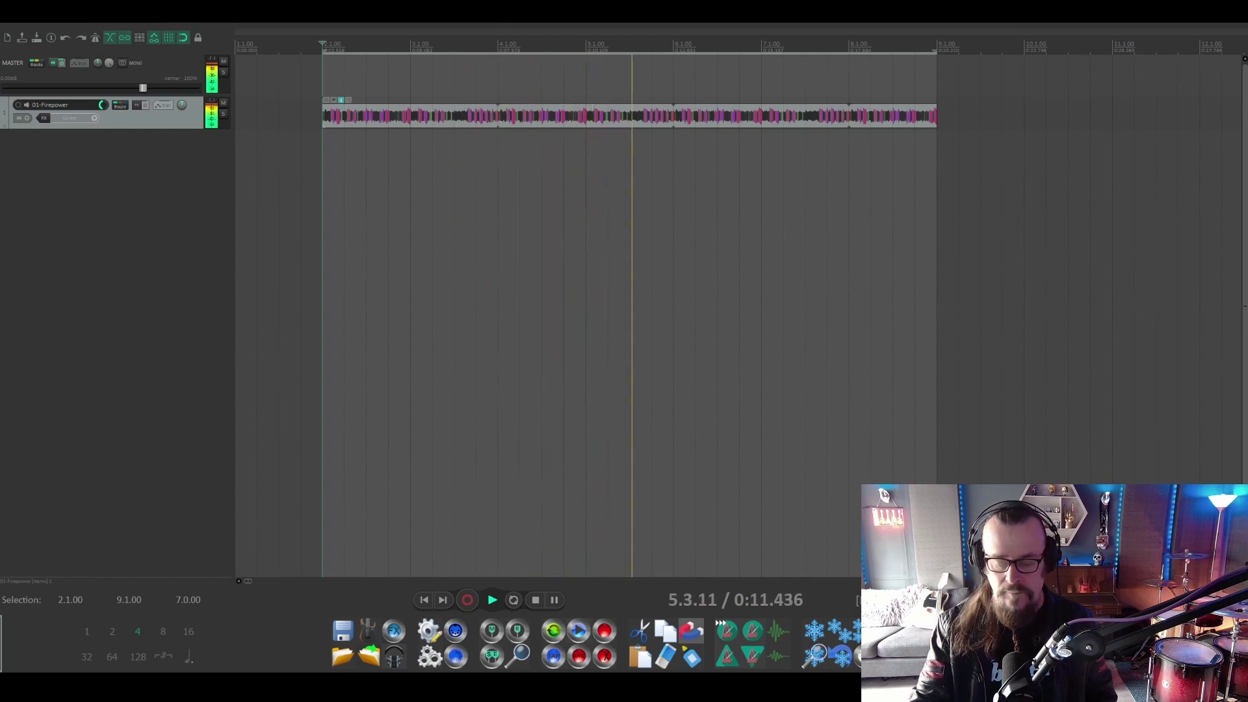
{"action": "key", "text": "space"}
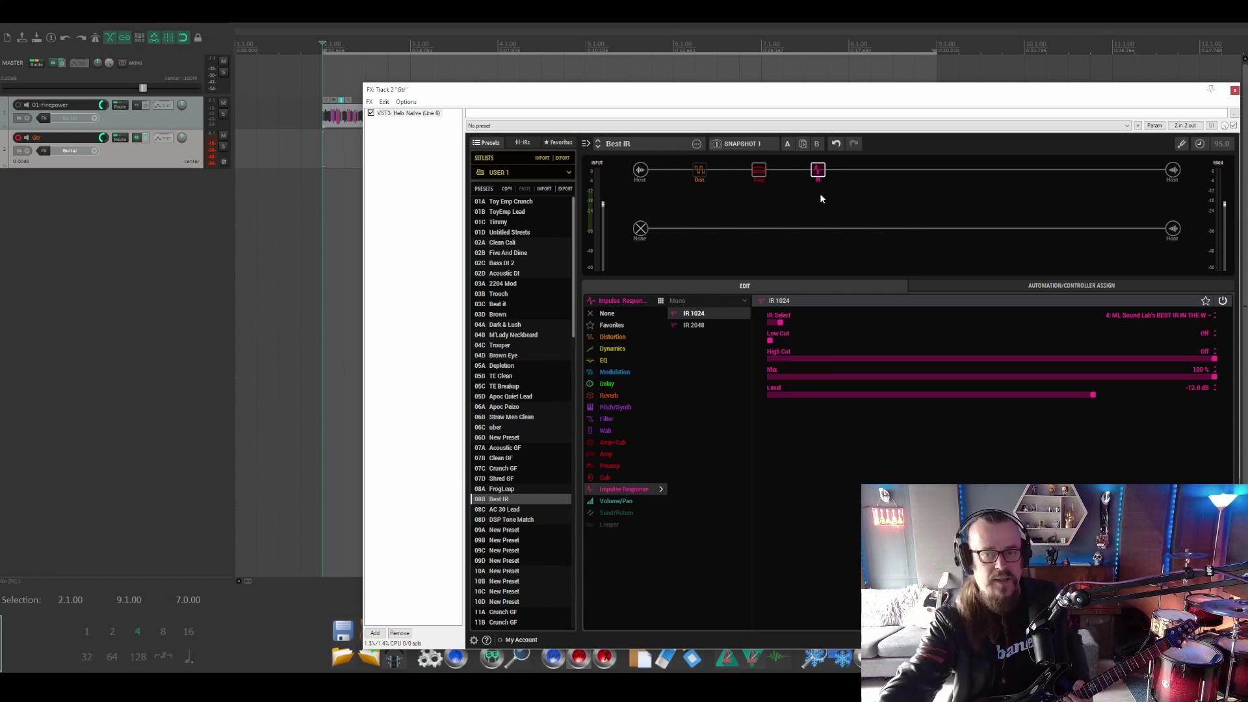
Review the Revv Gen Red amp settings in the guitar track's Helix Native plugin, close it, and briefly run playback.
{"action": "left_click", "coordinate": [759, 170]}
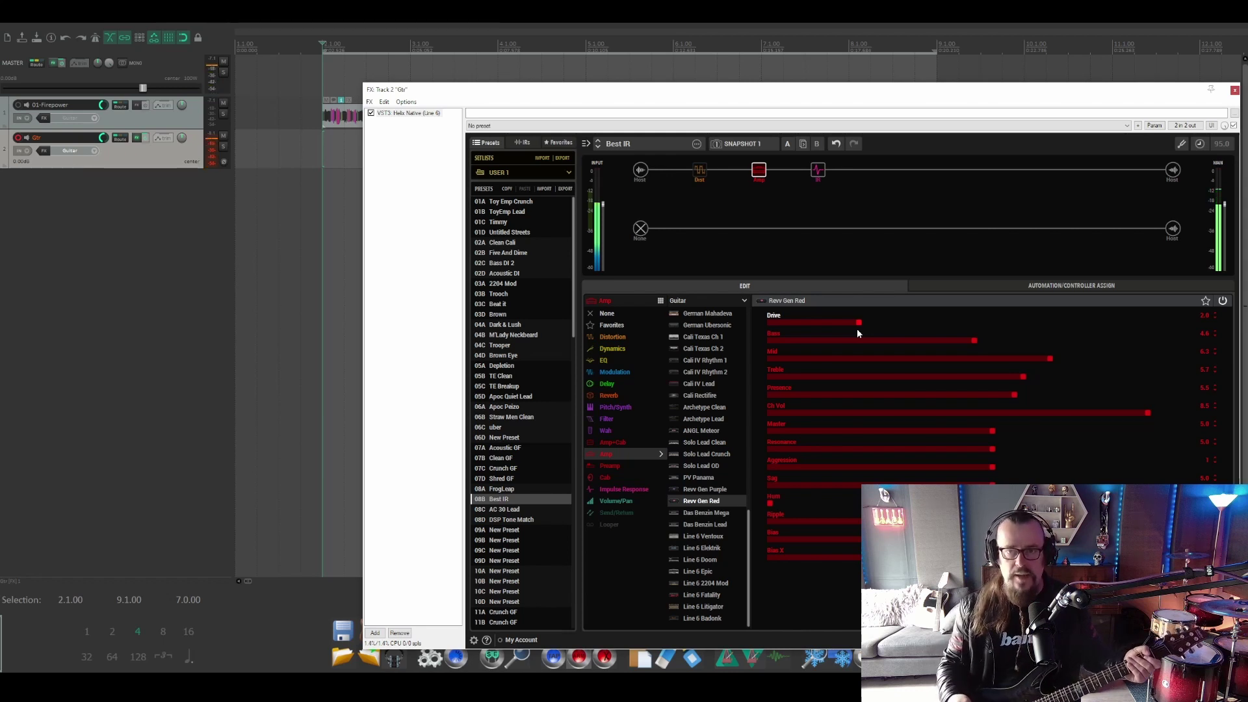
{"action": "key", "text": "Escape"}
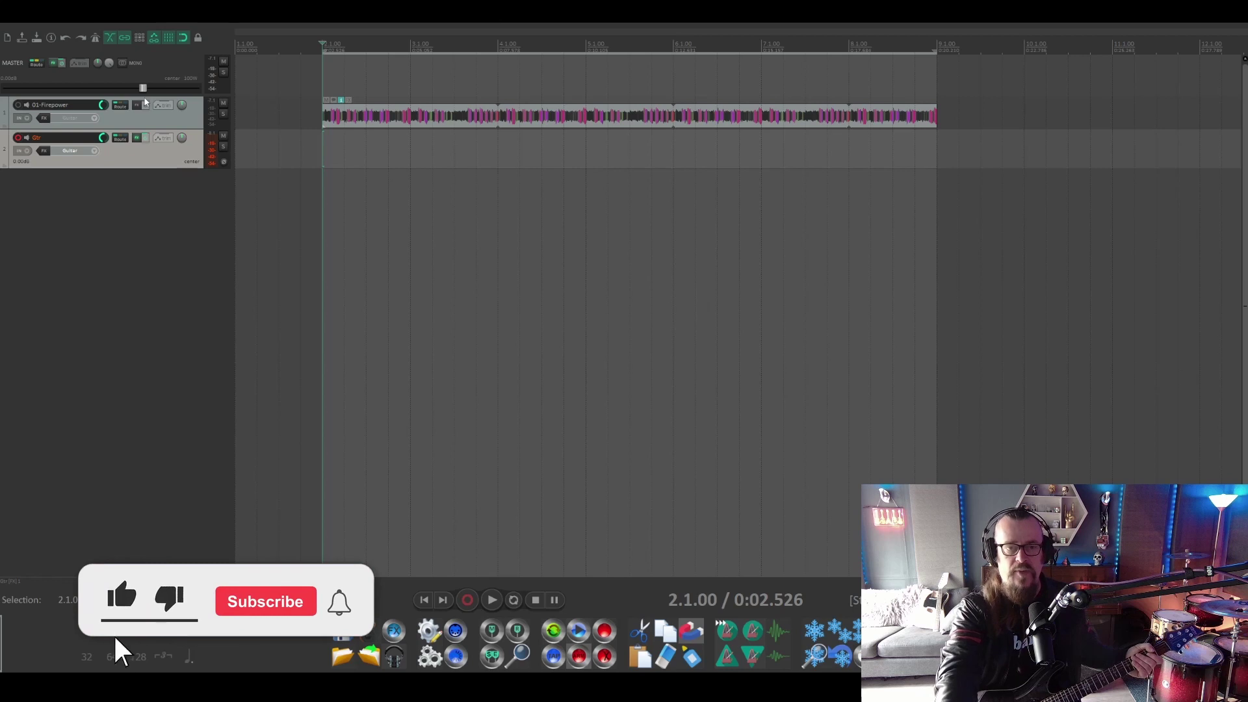
{"action": "key", "text": "space"}
{"action": "key", "text": "space"}
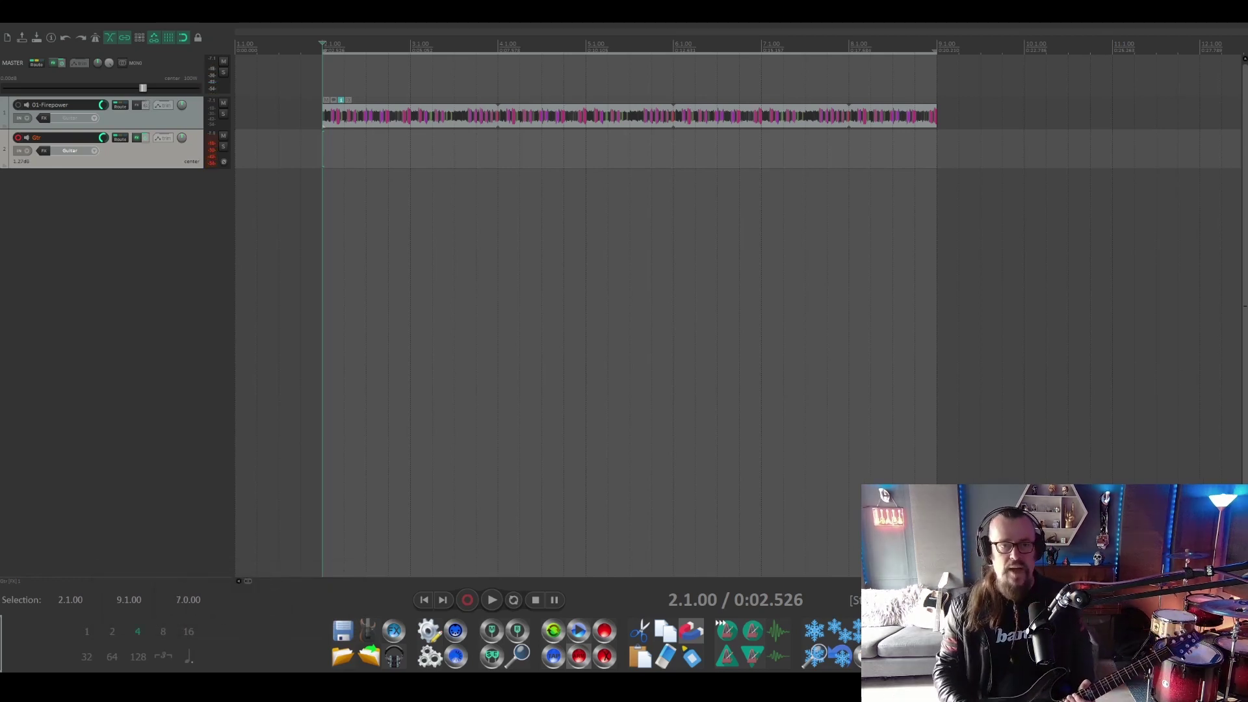
Record a guitar take on the Gtr track from the start of the project through the end of the reference clip.
{"action": "left_click", "coordinate": [421, 600]}
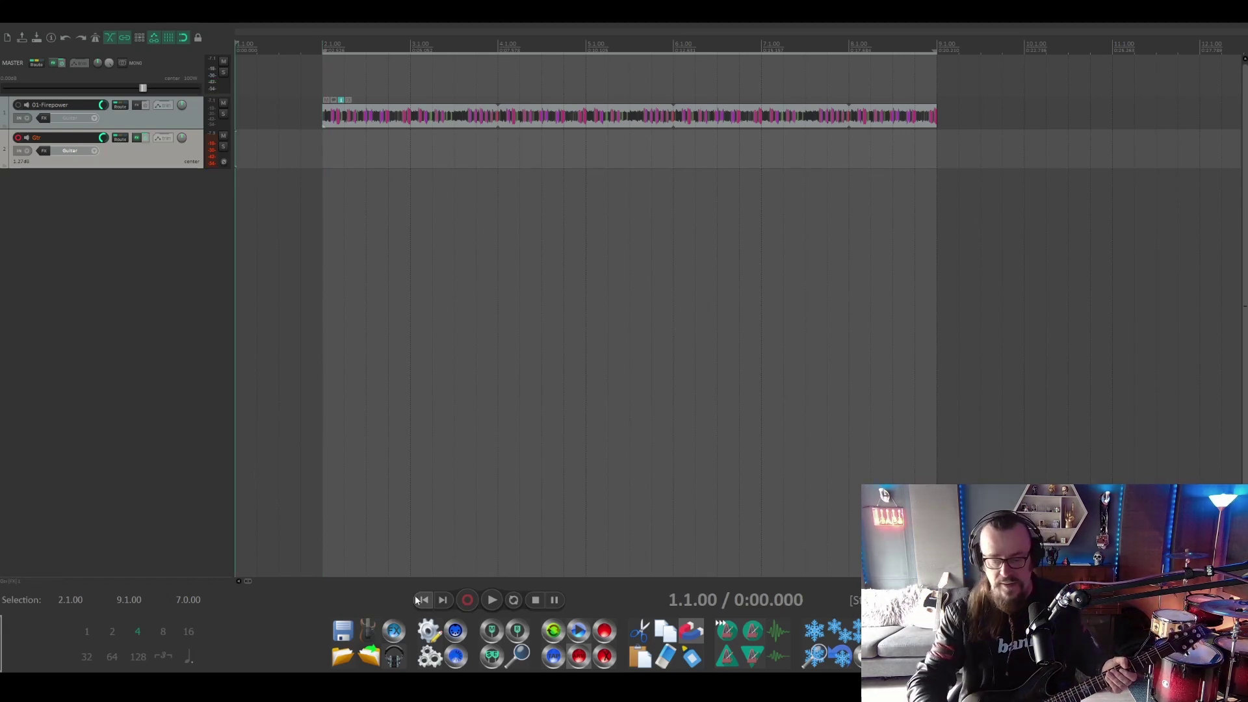
{"action": "key", "text": "space"}
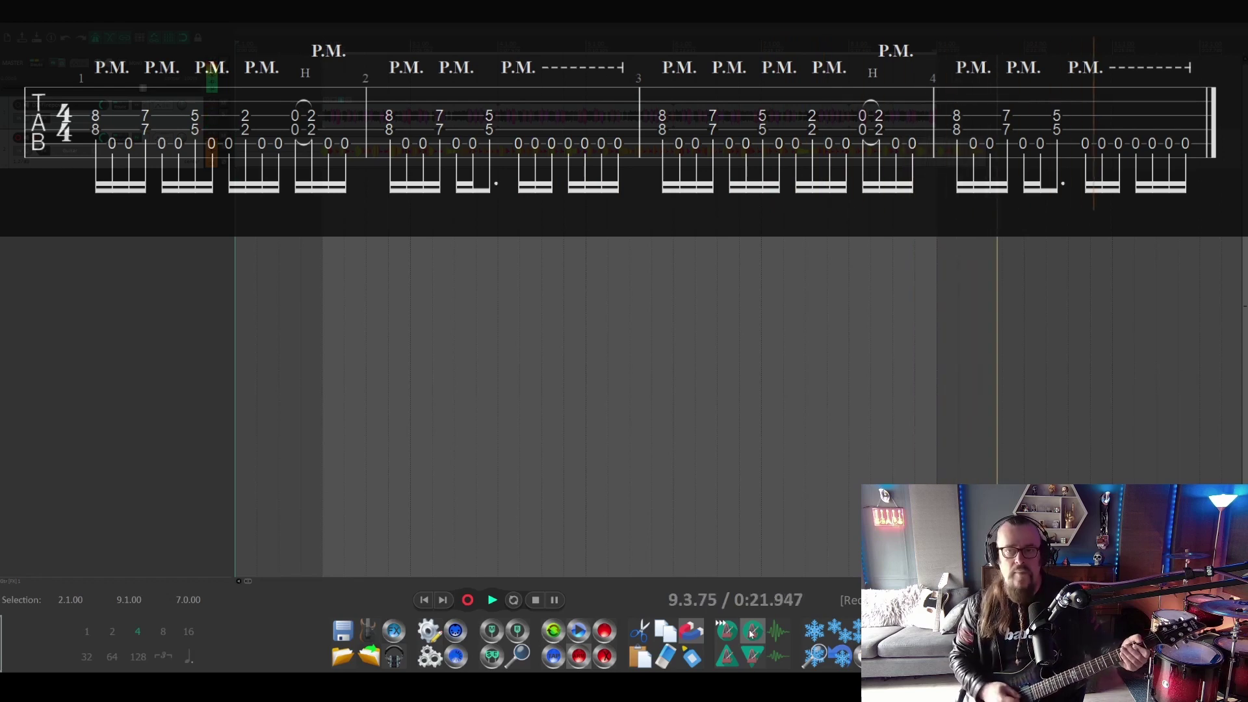
{"action": "key", "text": "space"}
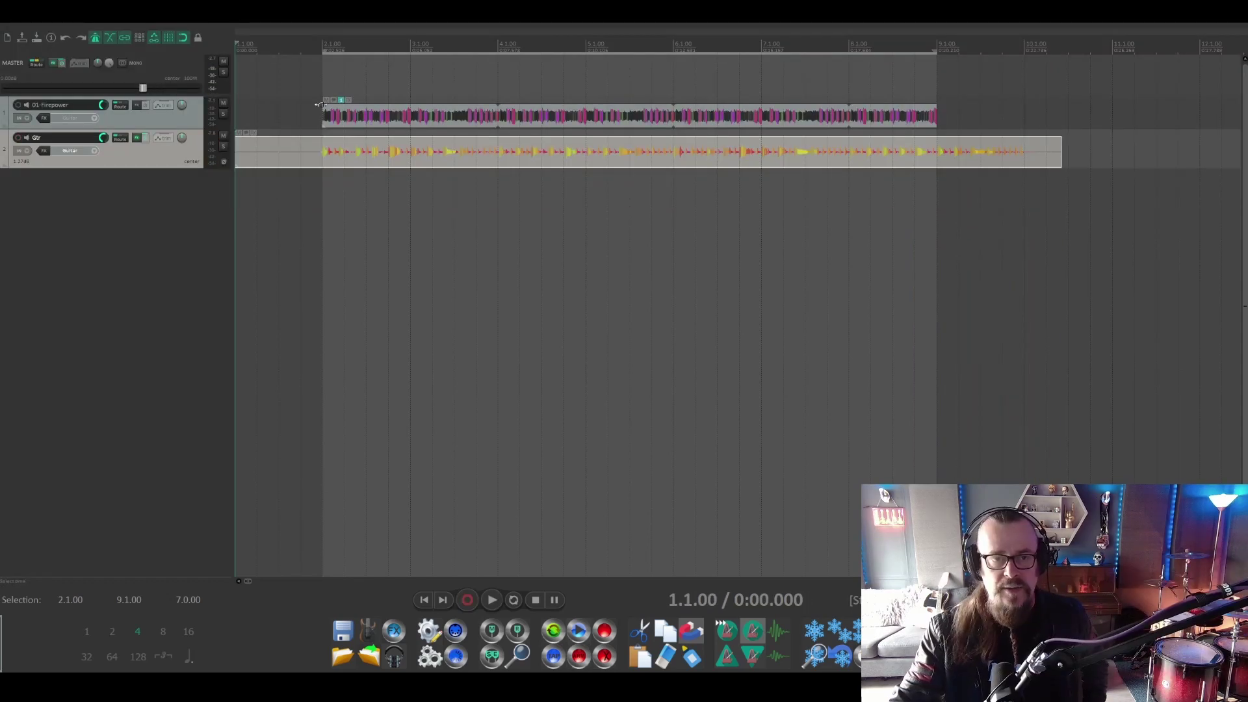
Compare the 01-Firepower and Gtr tracks by soloing and playing each from measure 2, and clear the solos.
{"action": "left_click", "coordinate": [224, 115]}
{"action": "left_click", "coordinate": [320, 43]}
{"action": "key", "text": "space"}
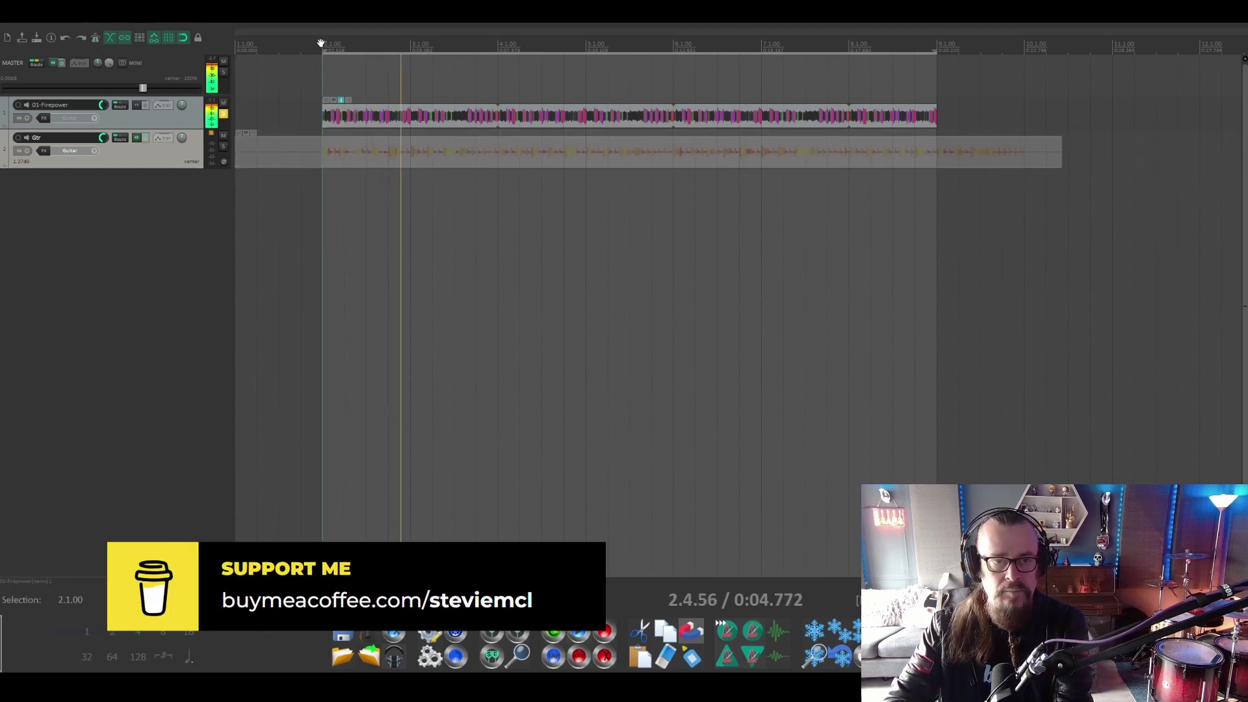
{"action": "key", "text": "space"}
{"action": "left_click", "coordinate": [224, 114]}
{"action": "left_click", "coordinate": [223, 146]}
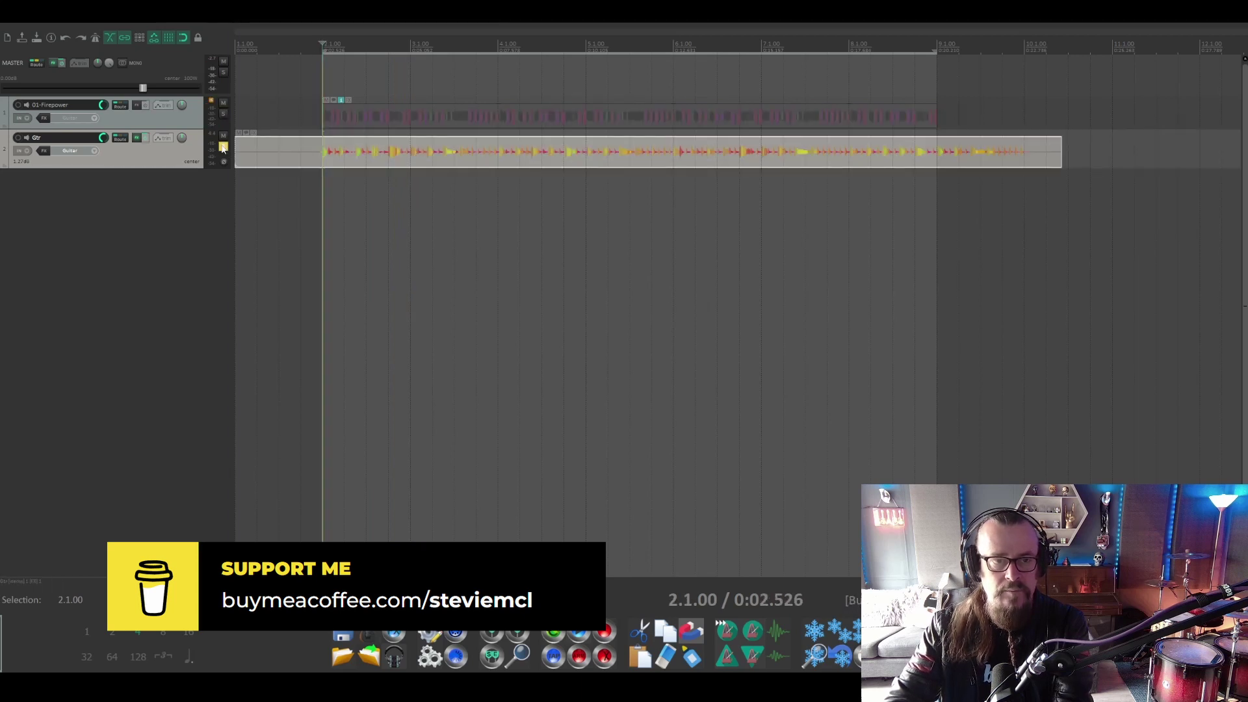
{"action": "key", "text": "space"}
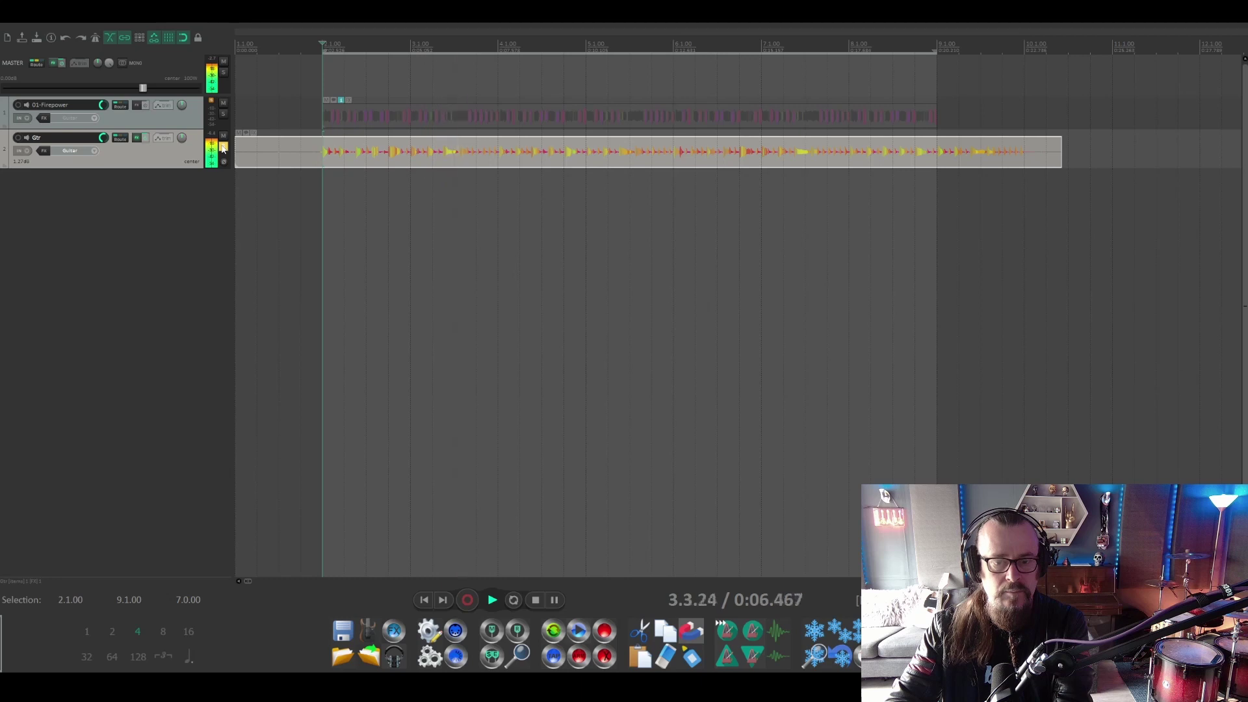
{"action": "key", "text": "space"}
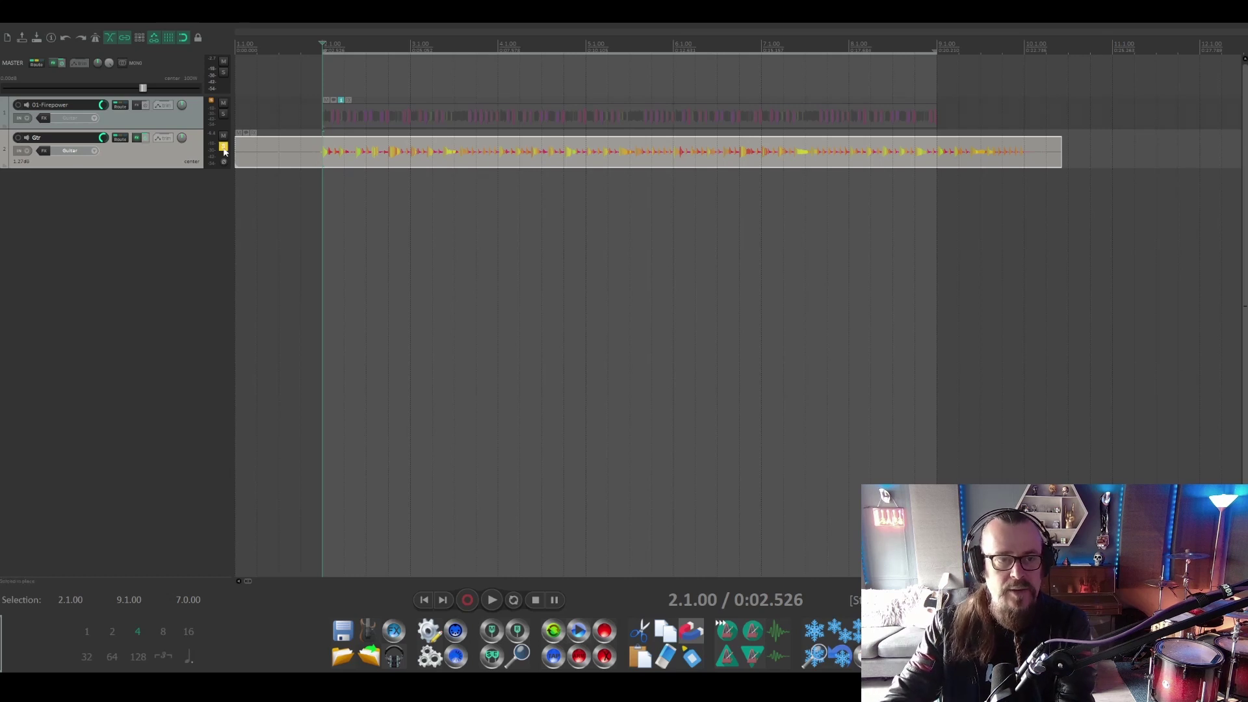
{"action": "left_click", "coordinate": [223, 148]}
Create a new track above the others and make it a folder containing 01-Firepower and Gtr.
{"action": "double_click", "coordinate": [169, 204]}
{"action": "left_click_drag", "start_coordinate": [122, 201], "coordinate": [130, 117]}
{"action": "left_click", "coordinate": [127, 142]}
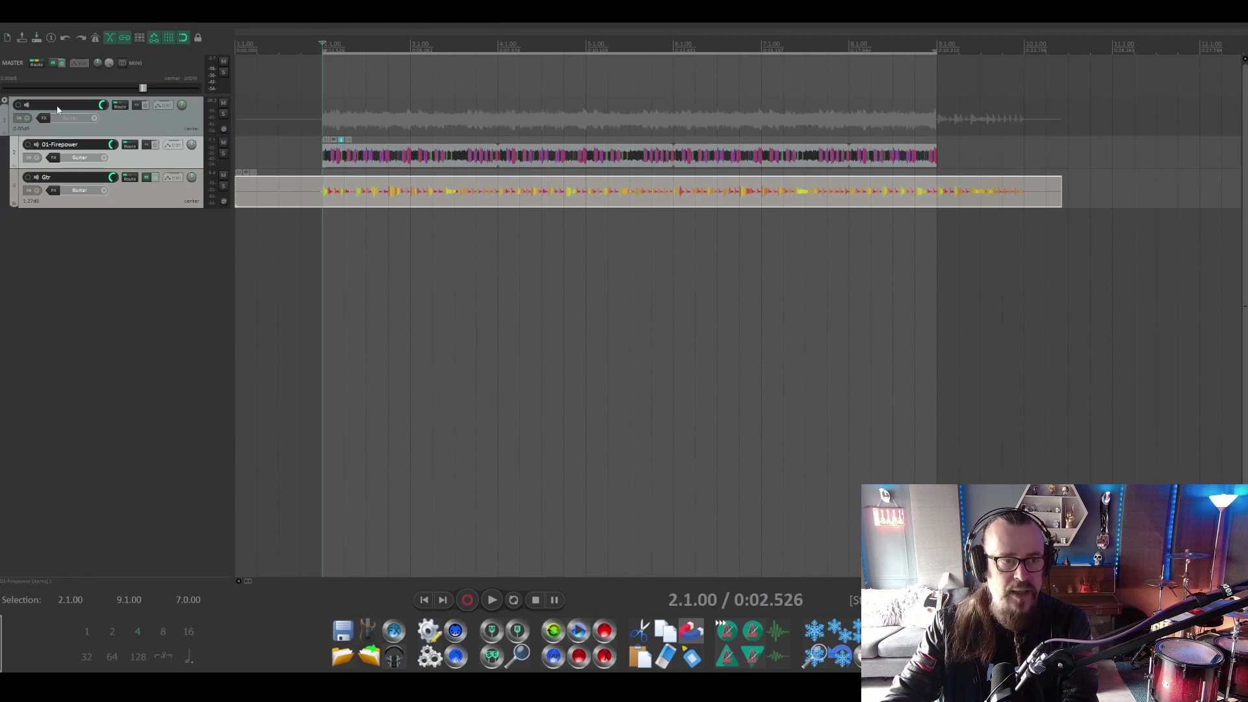
Add the VST3 Ozone 9 plugin to the folder track and reposition its window over the arrangement.
{"action": "left_click", "coordinate": [135, 106]}
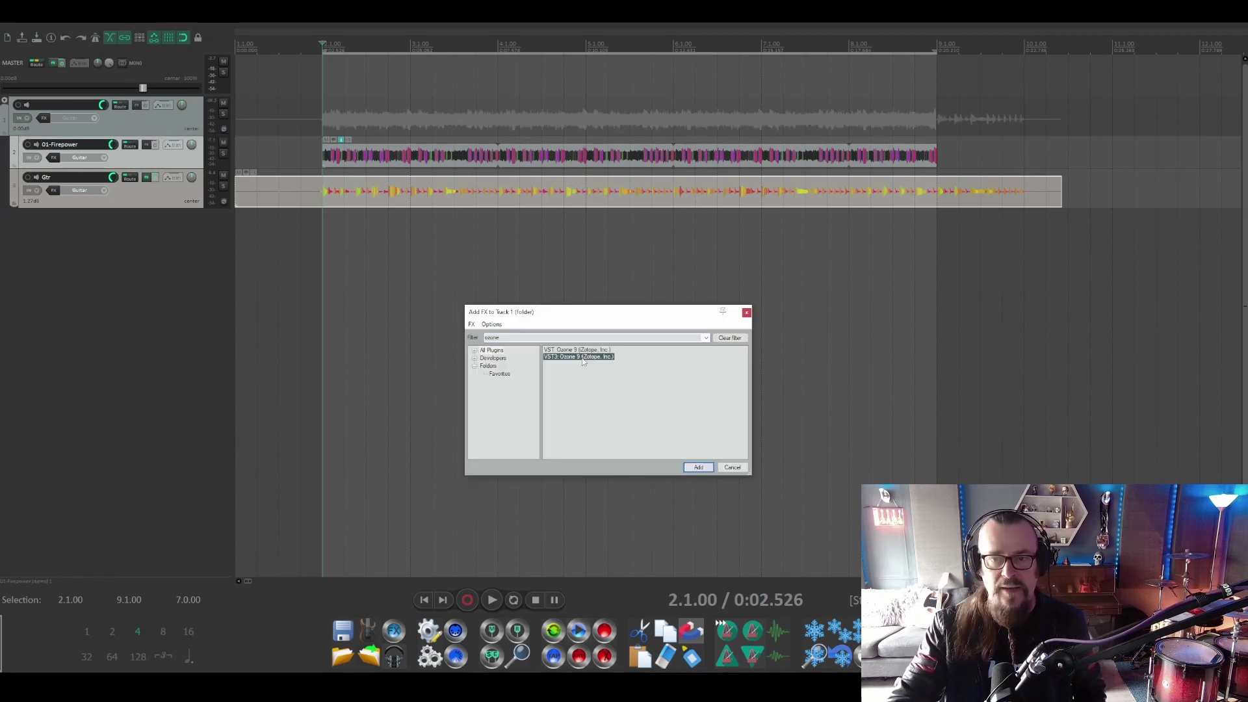
{"action": "double_click", "coordinate": [580, 357]}
{"action": "left_click_drag", "start_coordinate": [412, 38], "coordinate": [626, 144]}
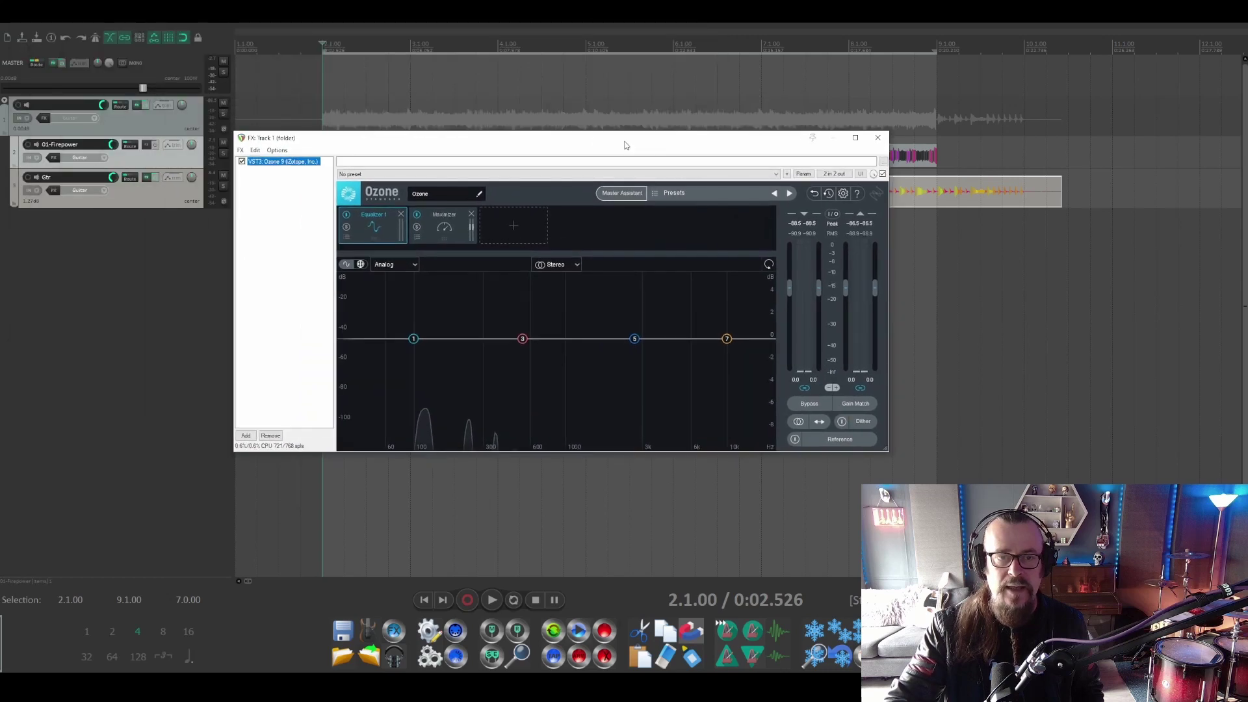
Replace Ozone's default Maximizer and Equalizer modules with a Match EQ module.
{"action": "left_click", "coordinate": [471, 215]}
{"action": "left_click", "coordinate": [401, 216]}
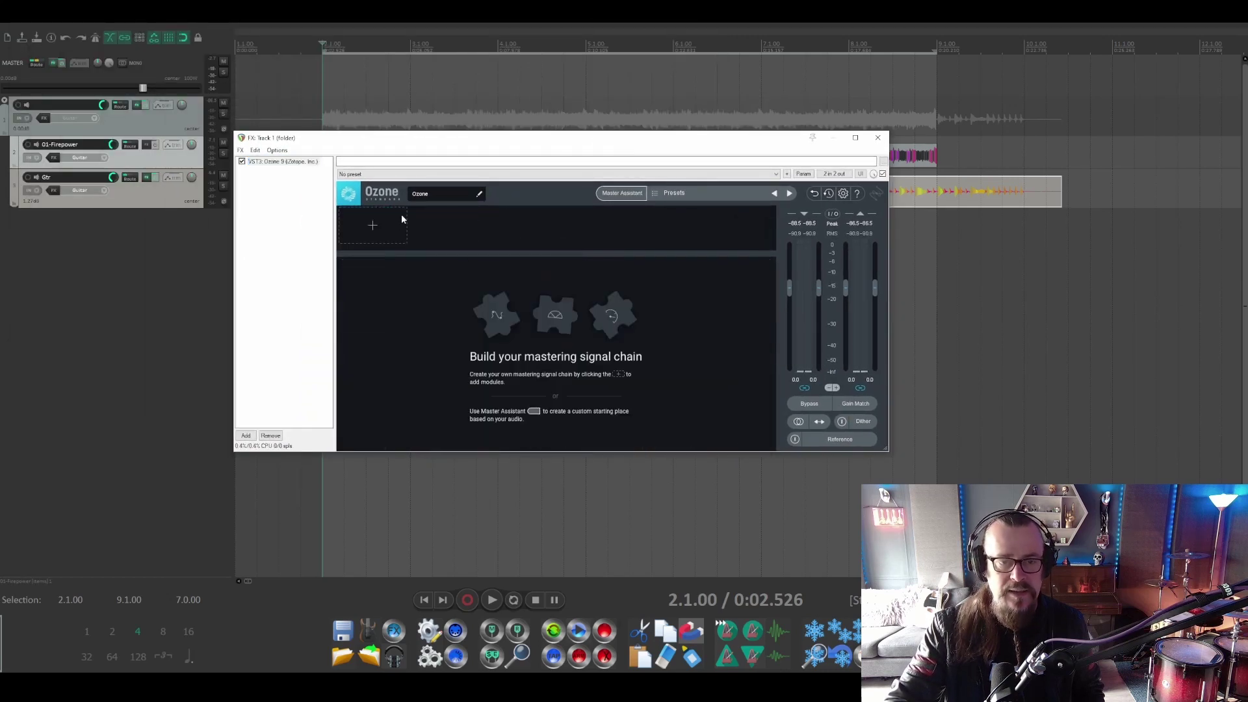
{"action": "left_click", "coordinate": [372, 228]}
{"action": "left_click", "coordinate": [373, 321]}
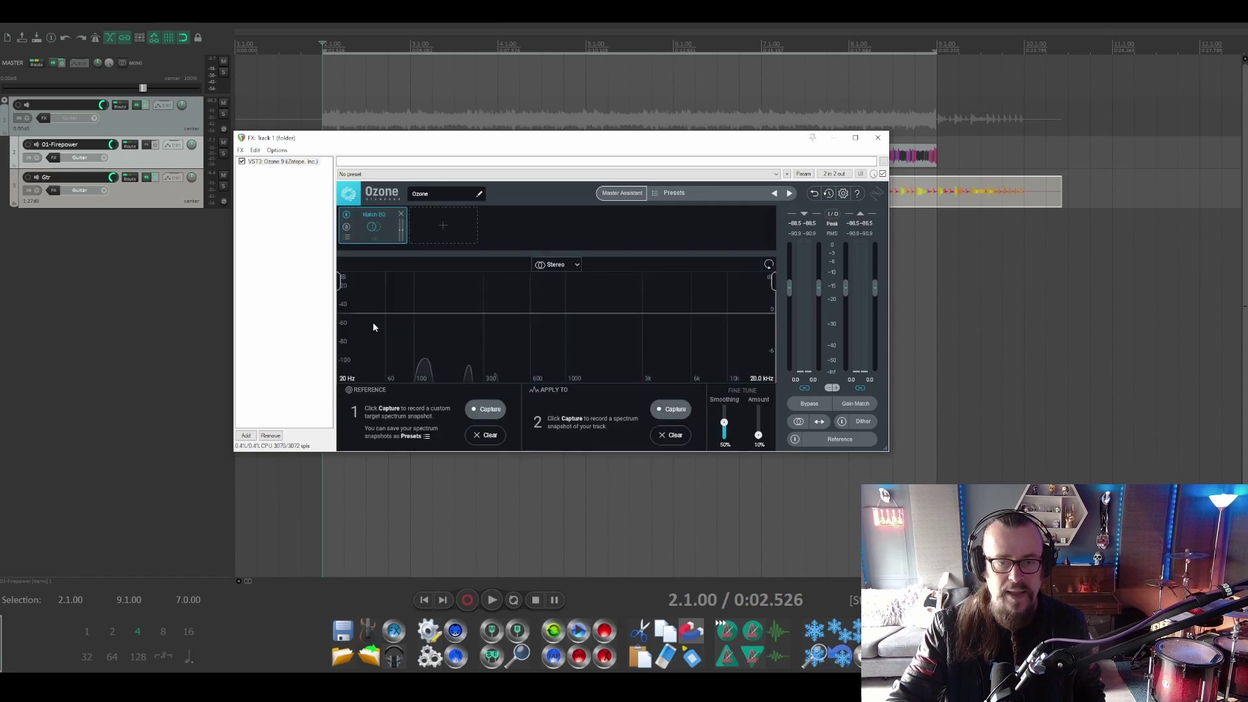
{"action": "left_click_drag", "start_coordinate": [390, 137], "coordinate": [315, 230]}
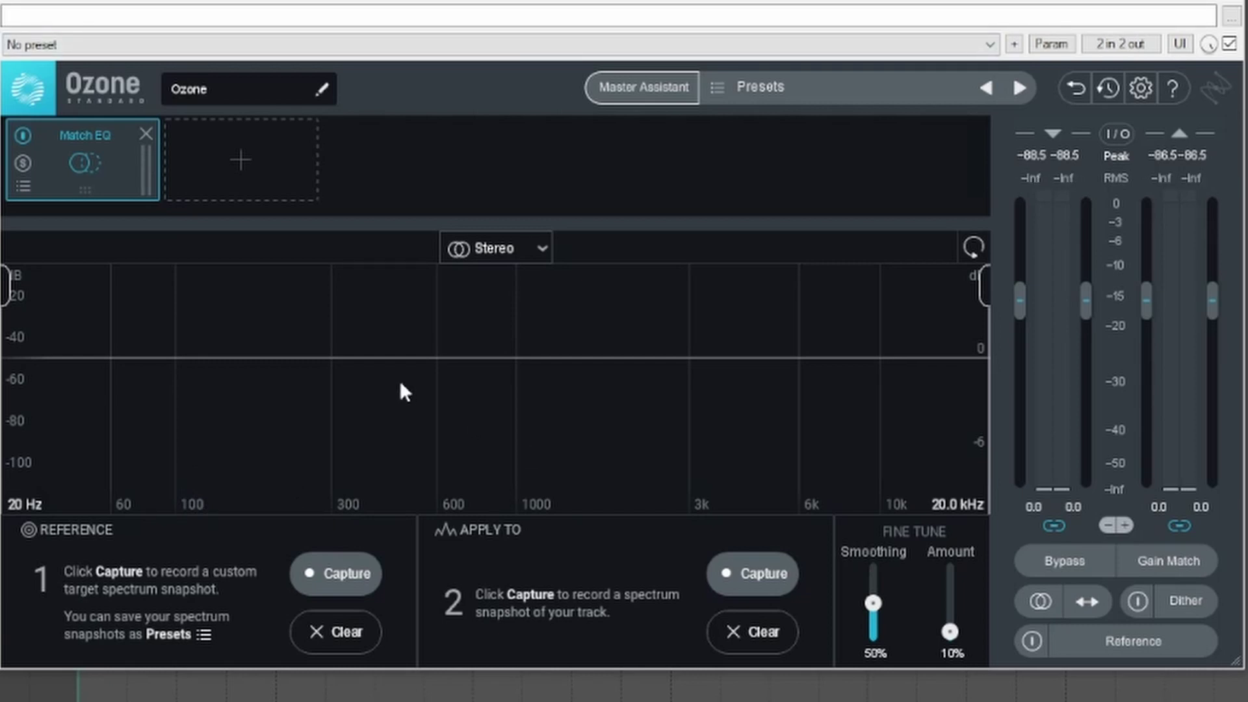
Capture the 01-Firepower track's spectrum during playback as the Match EQ reference.
{"action": "left_click", "coordinate": [341, 575]}
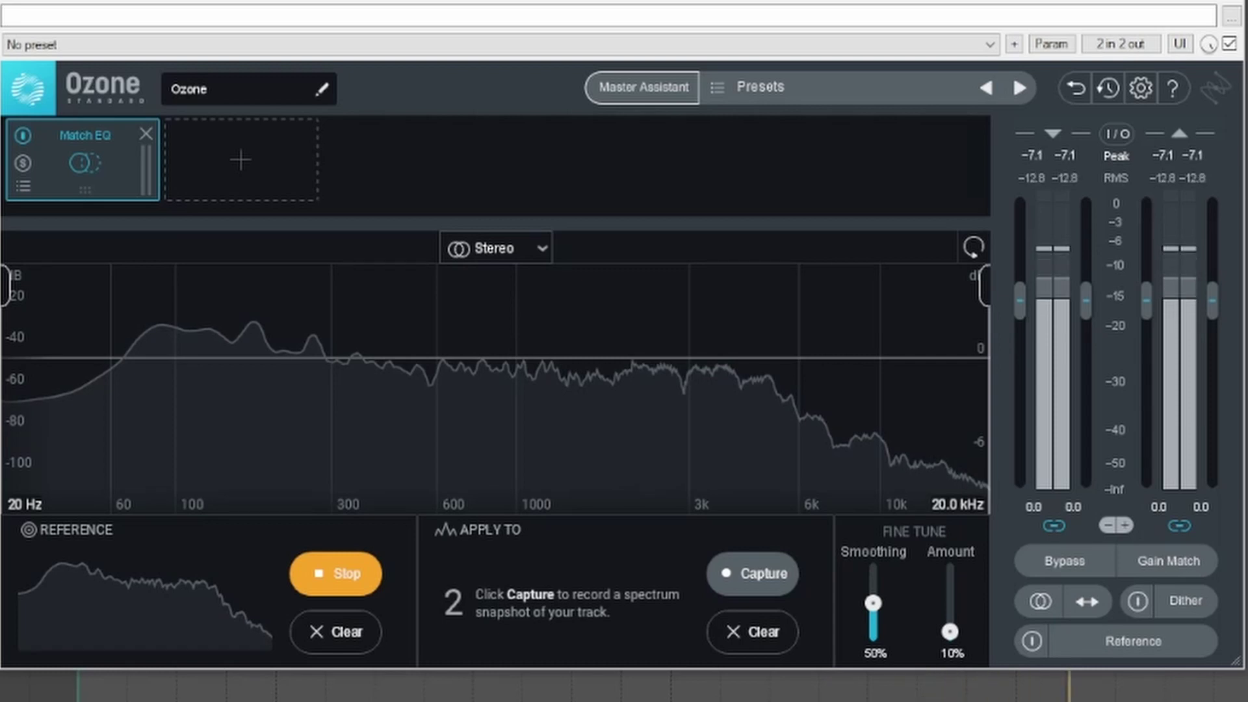
{"action": "key", "text": "space"}
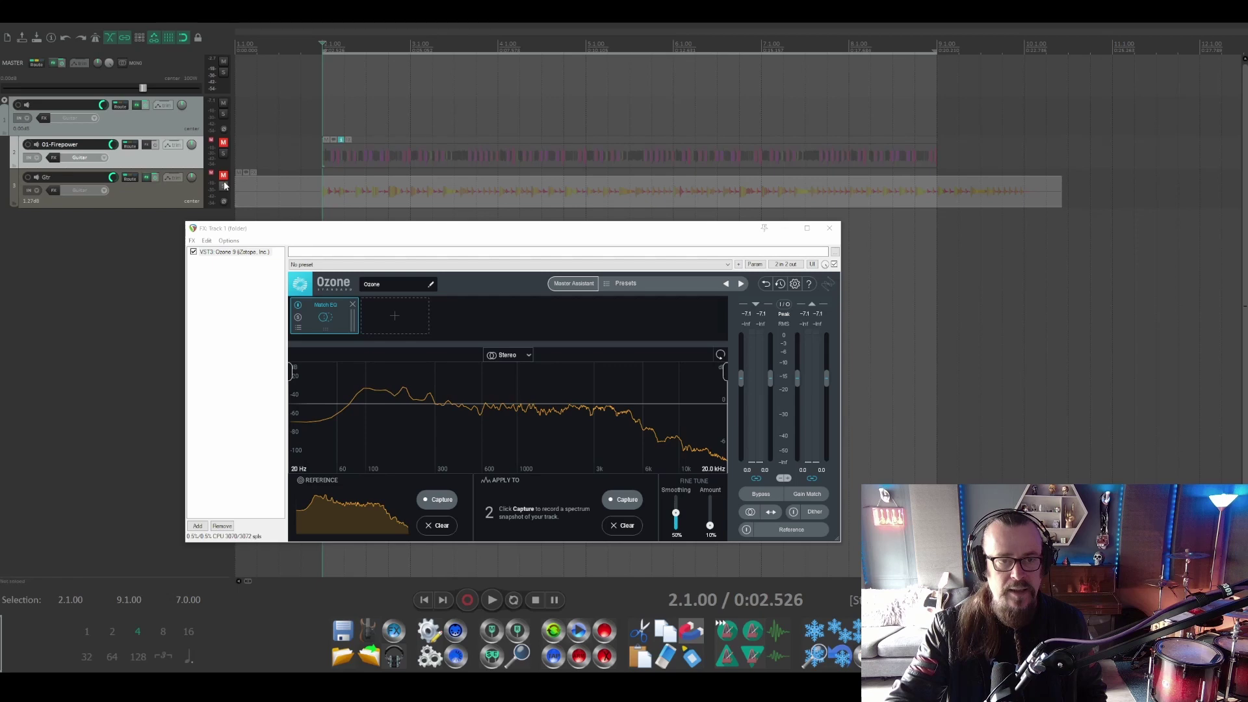
Unmute the Gtr track and bypass the impulse response block in its Helix Native plugin.
{"action": "left_click", "coordinate": [228, 179]}
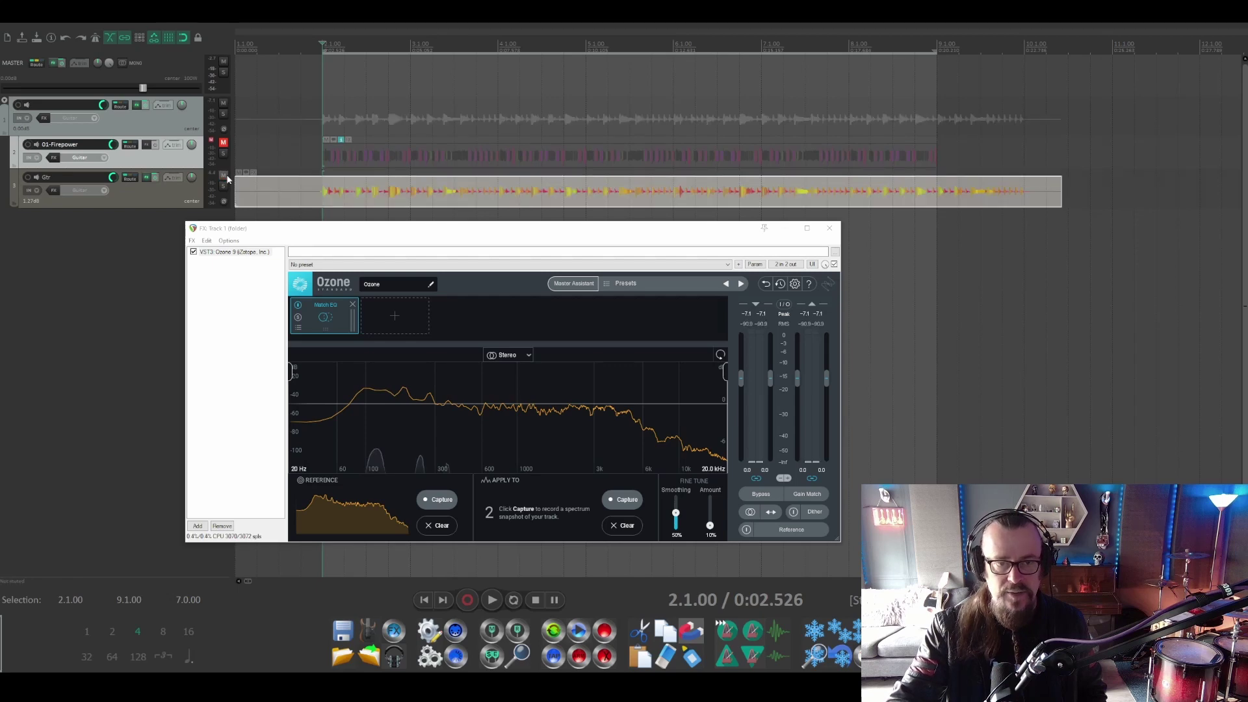
{"action": "left_click", "coordinate": [145, 178]}
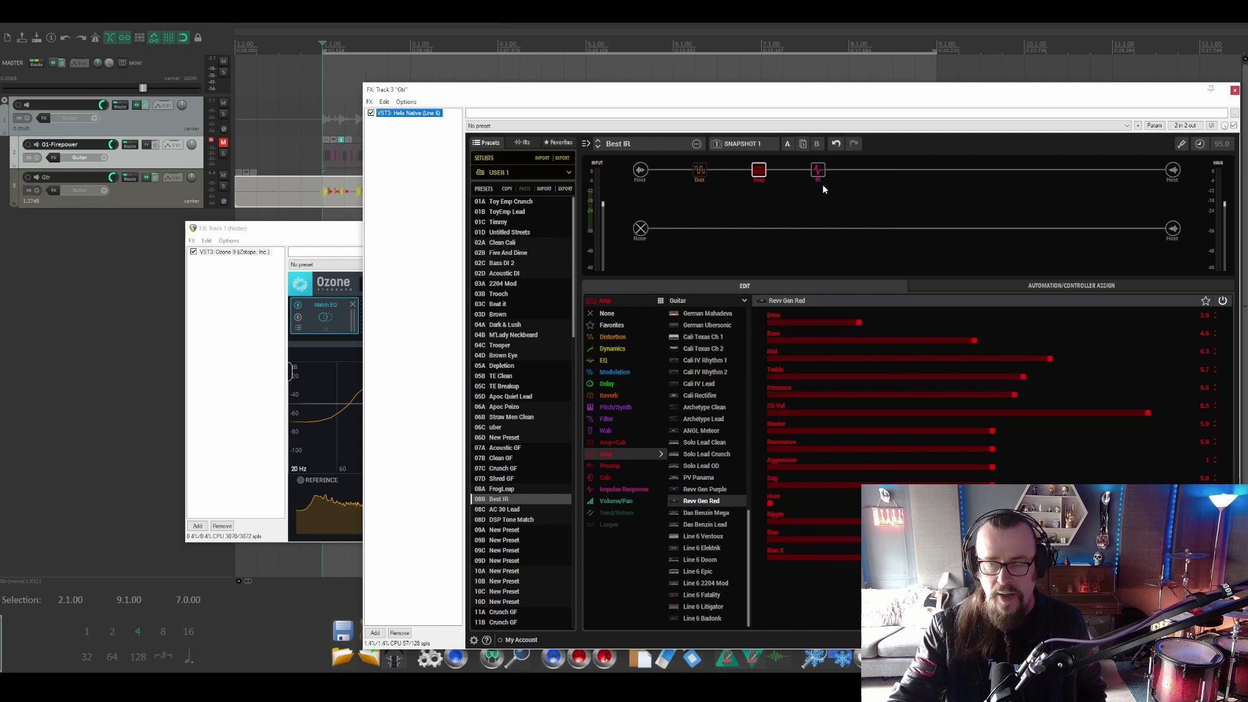
{"action": "mouse_move", "coordinate": [814, 162]}
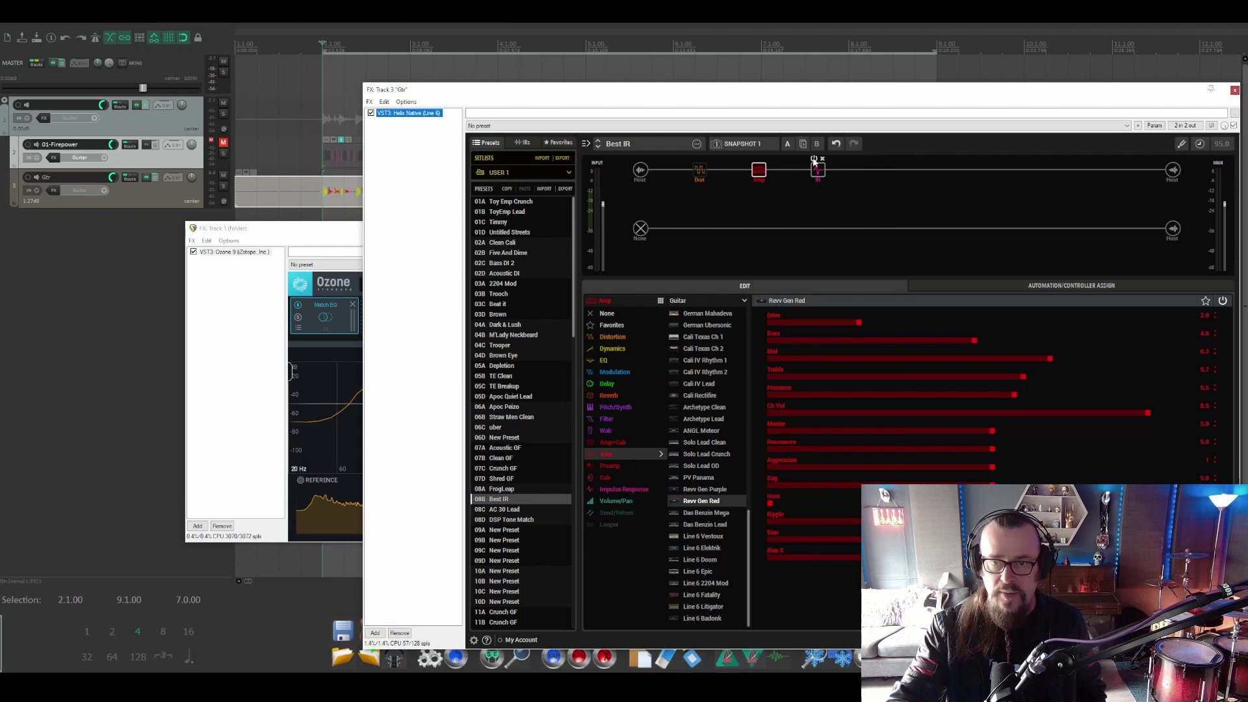
{"action": "left_click", "coordinate": [814, 160]}
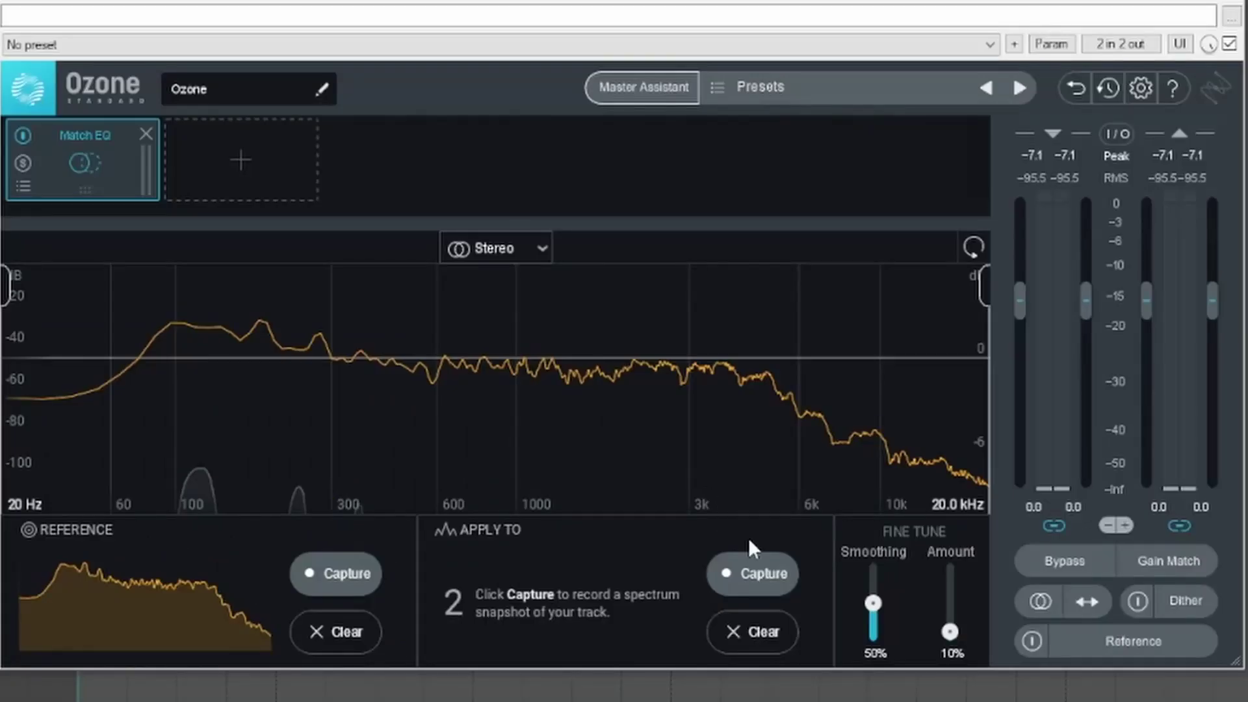
Capture the Gtr track's spectrum during playback as the Match EQ's Apply To snapshot.
{"action": "left_click", "coordinate": [752, 573]}
{"action": "left_click", "coordinate": [752, 574]}
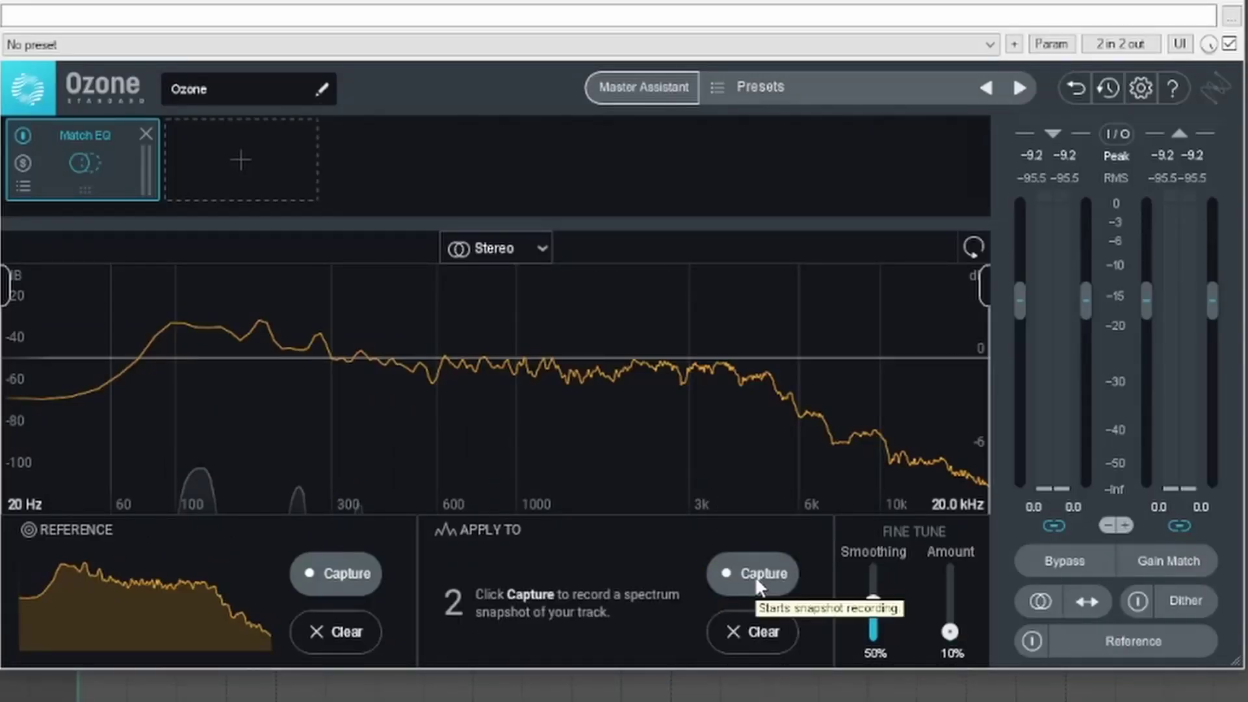
{"action": "left_click", "coordinate": [752, 573]}
{"action": "key", "text": "space"}
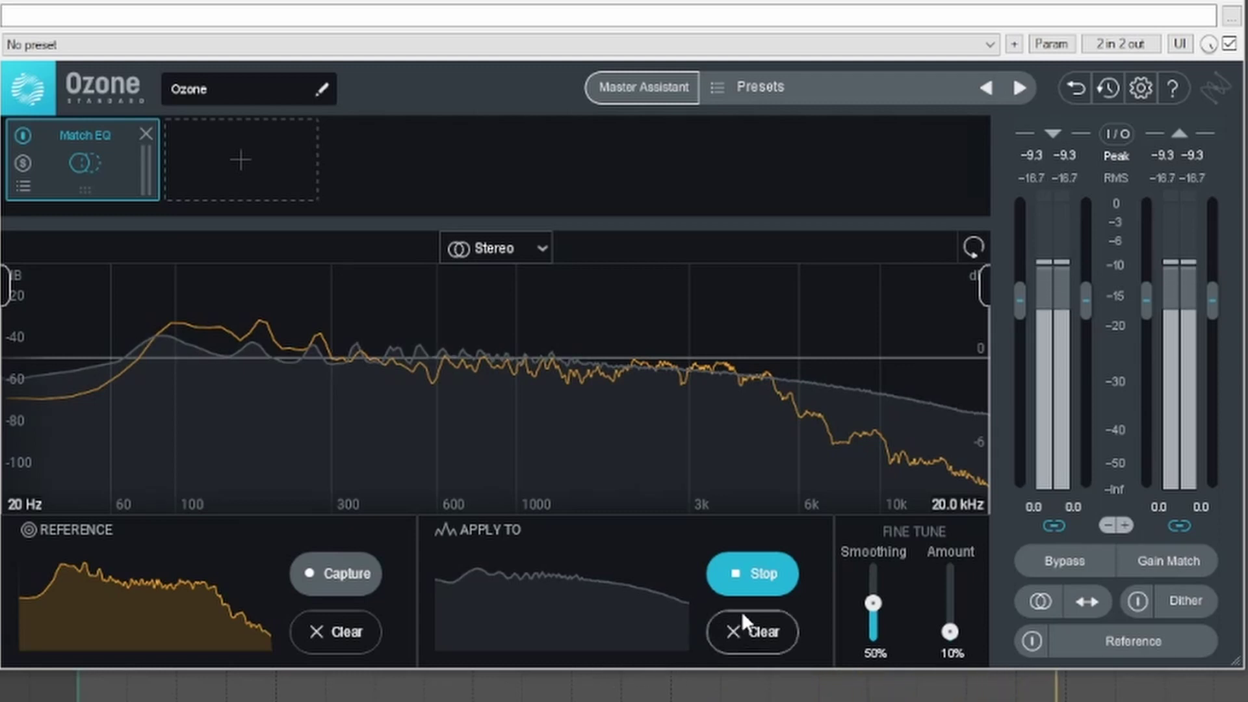
{"action": "left_click", "coordinate": [767, 569]}
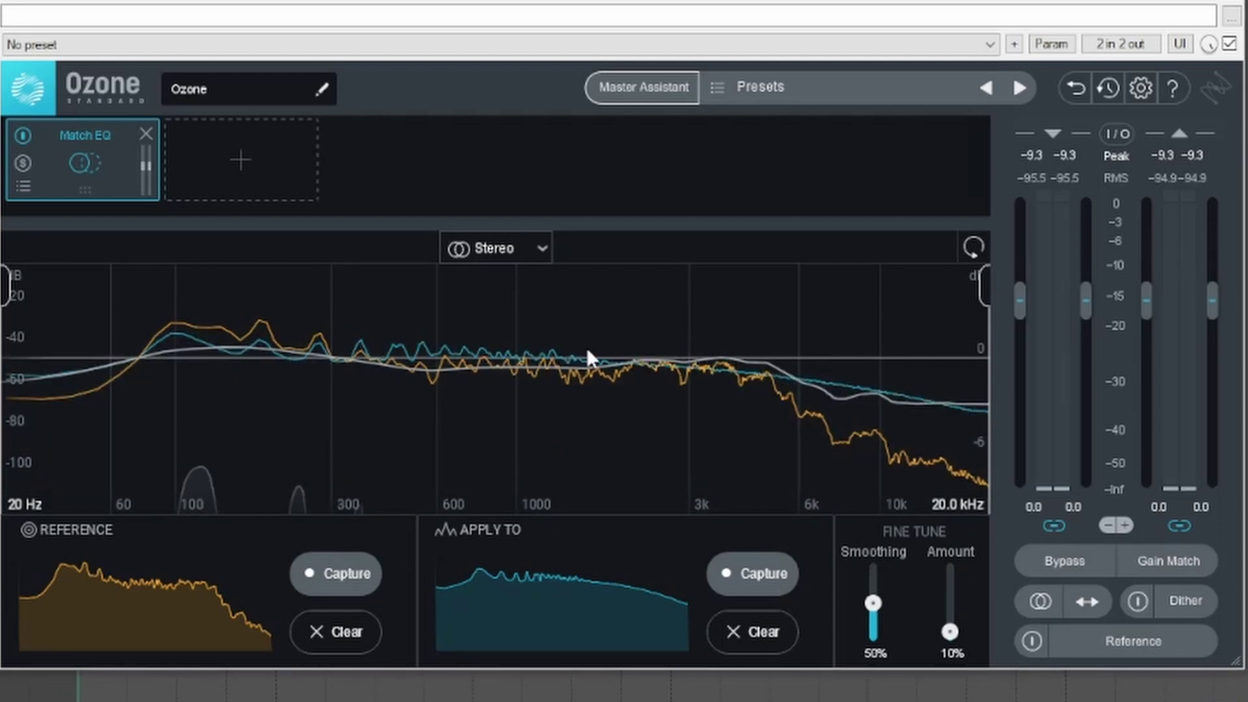
Set the Match EQ Amount to 100% and Smoothing to 0%.
{"action": "left_click_drag", "start_coordinate": [950, 632], "coordinate": [951, 569]}
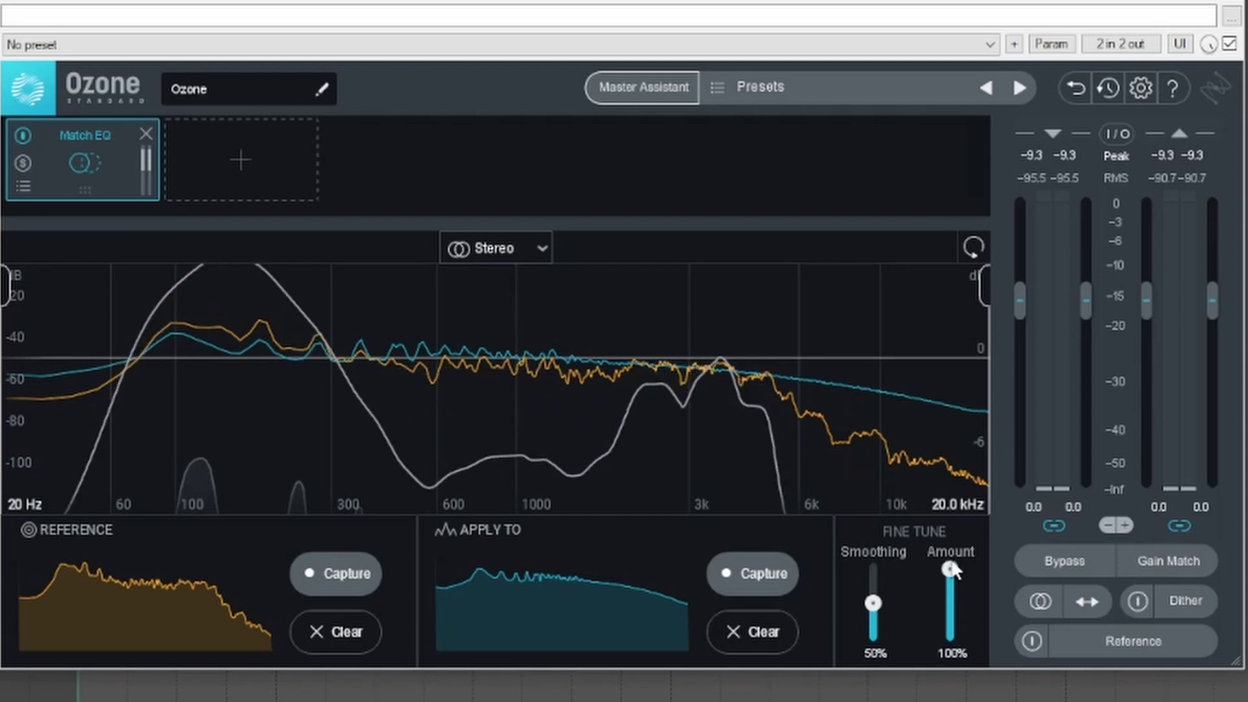
{"action": "left_click_drag", "start_coordinate": [873, 603], "coordinate": [873, 640]}
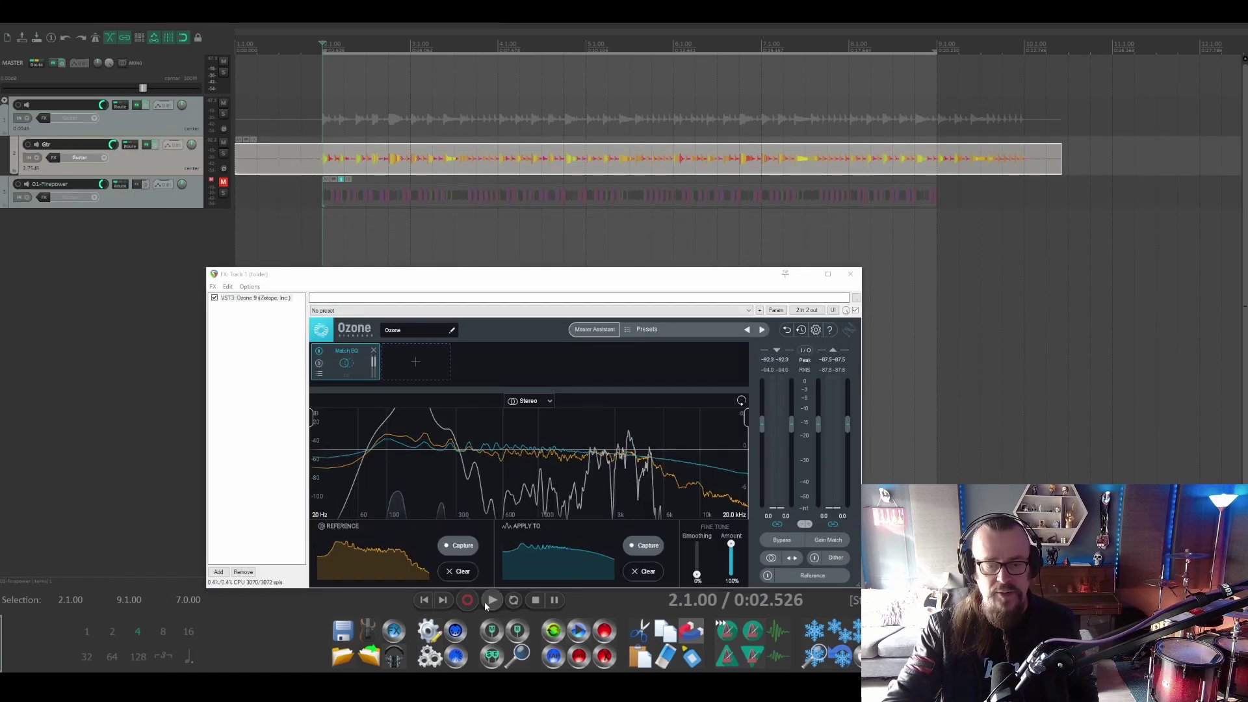
Play the selected section twice, toggling the 01-Firepower track's solo to compare the reference with the matched Gtr tone.
{"action": "left_click", "coordinate": [491, 601]}
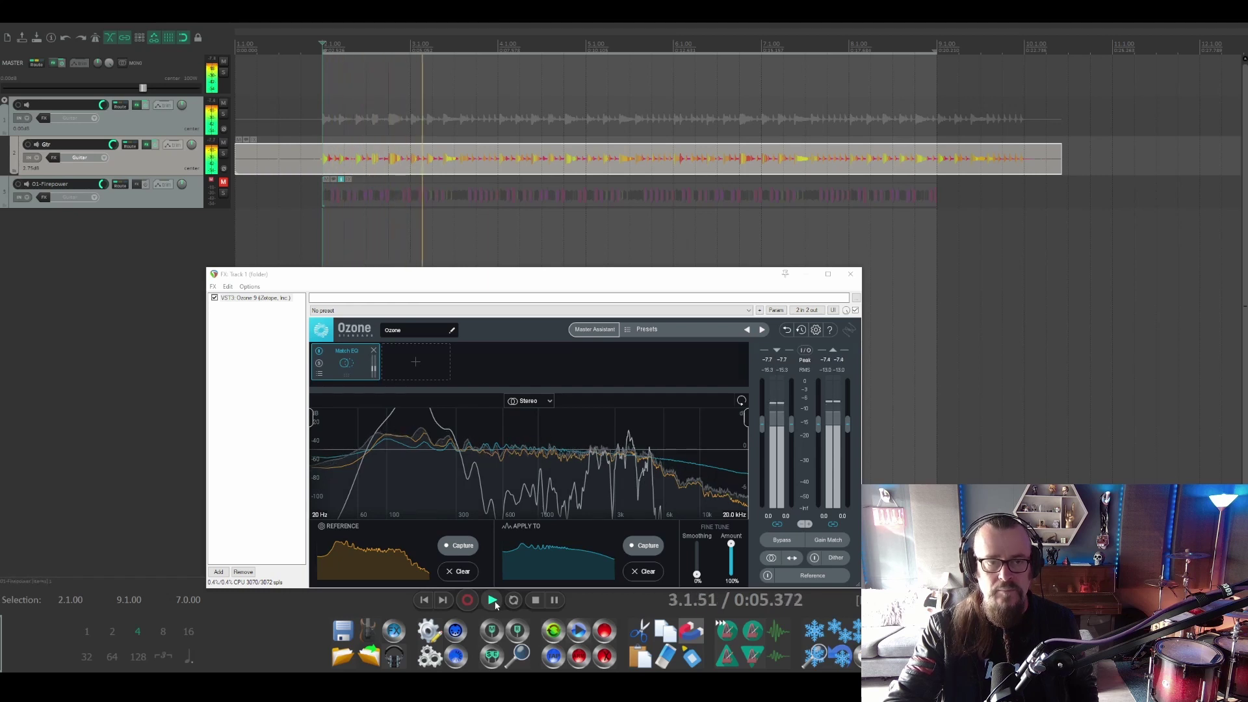
{"action": "left_click", "coordinate": [224, 193]}
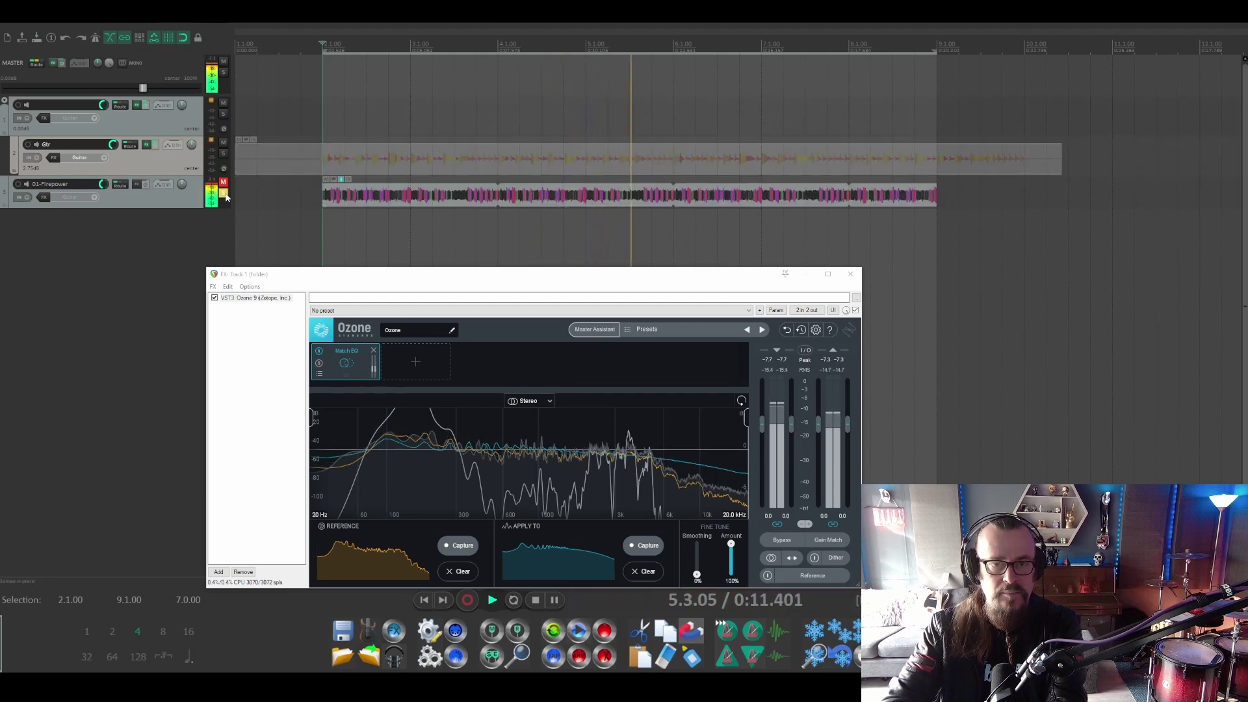
{"action": "left_click", "coordinate": [225, 194]}
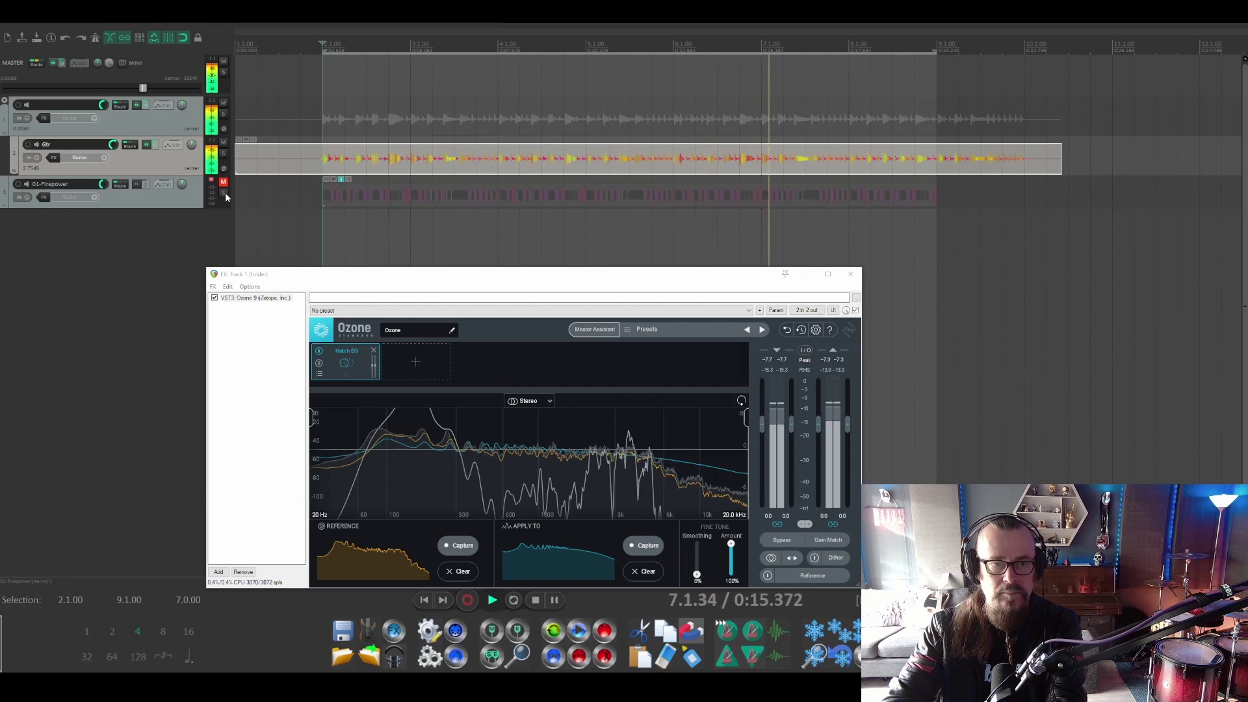
{"action": "left_click", "coordinate": [225, 194]}
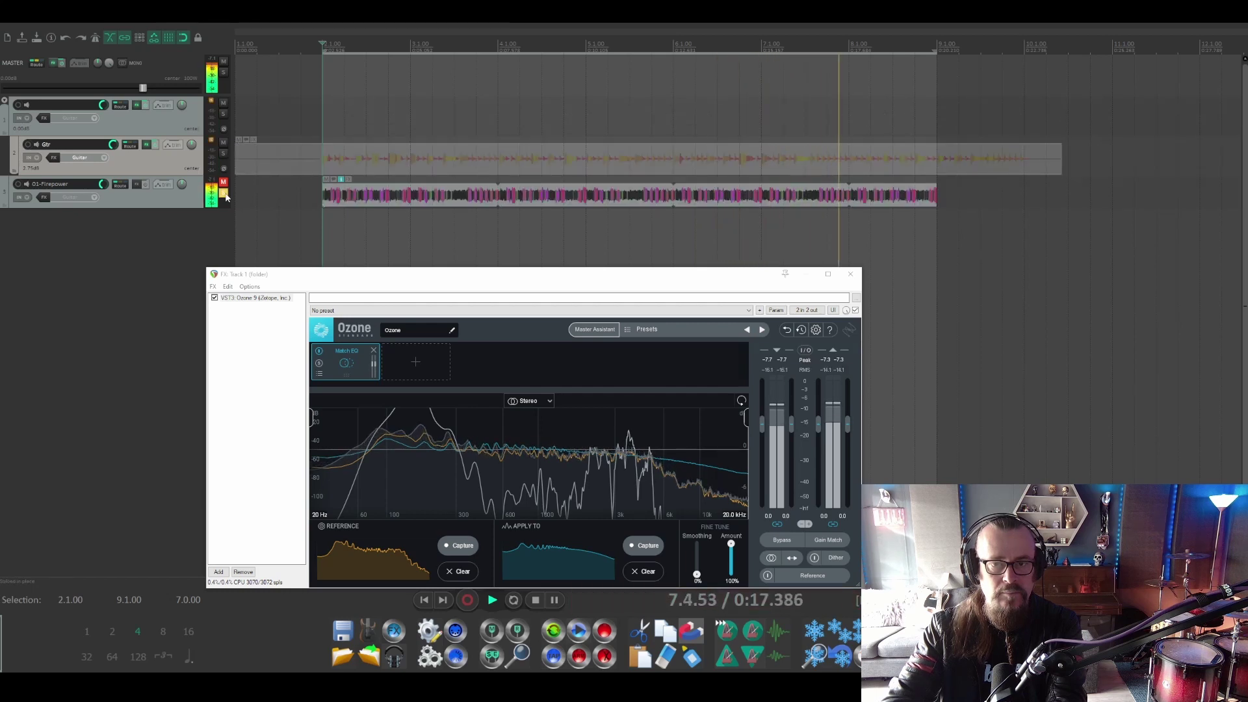
{"action": "left_click", "coordinate": [225, 193]}
{"action": "key", "text": "space"}
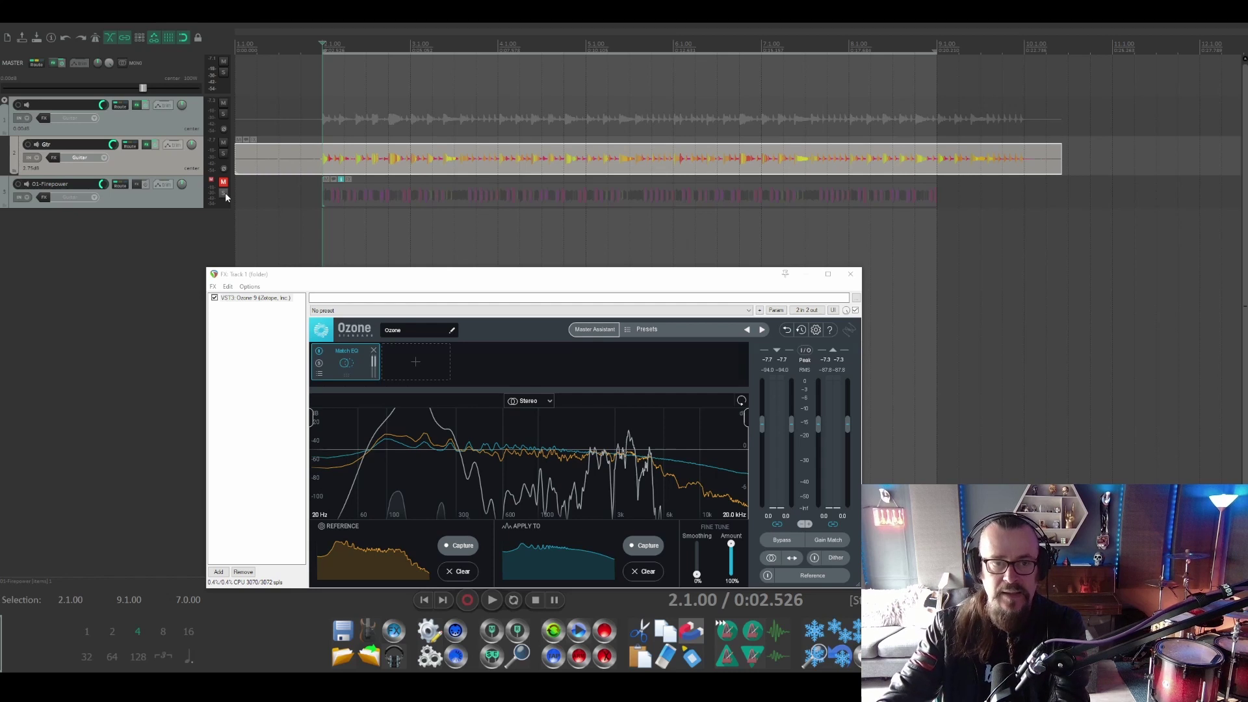
{"action": "key", "text": "space"}
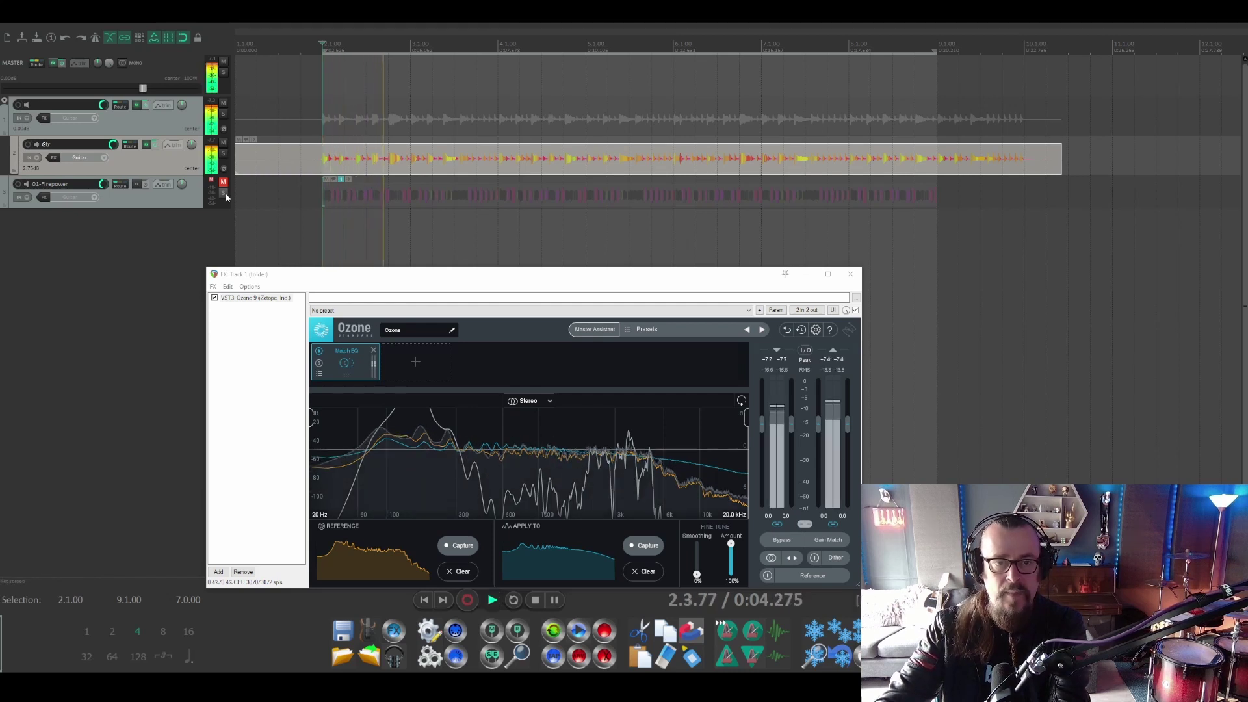
{"action": "left_click", "coordinate": [225, 195]}
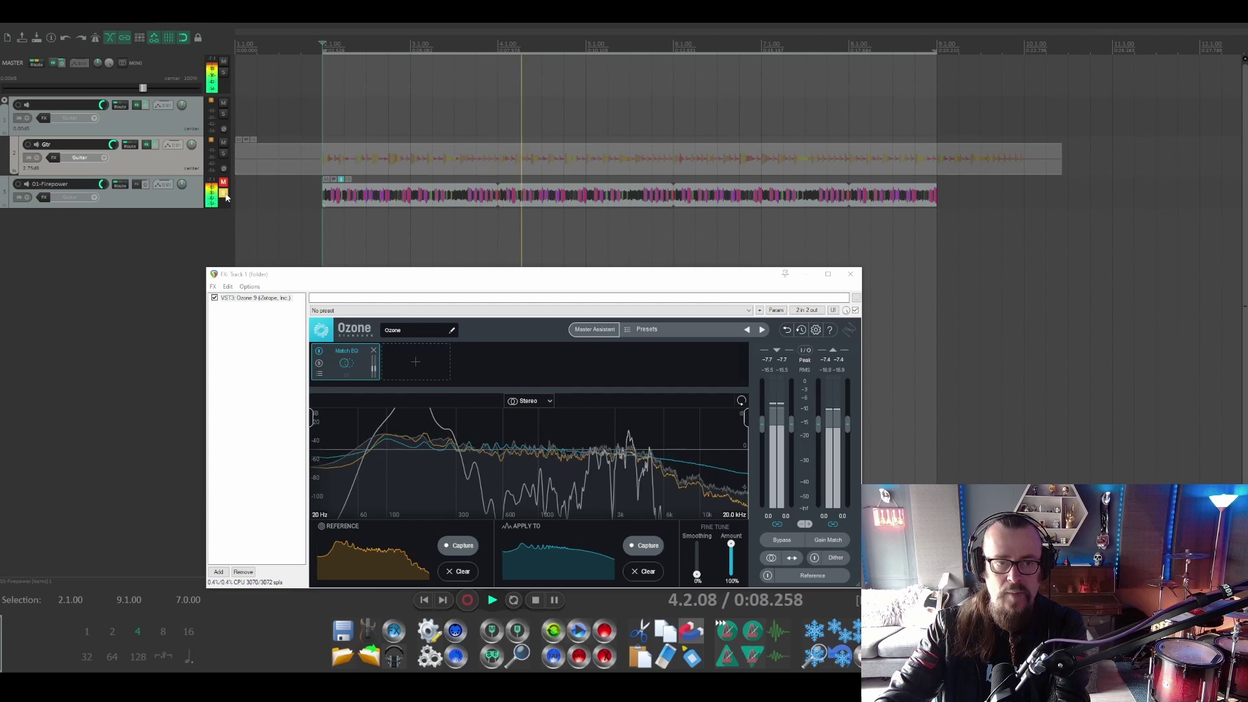
{"action": "left_click", "coordinate": [225, 195]}
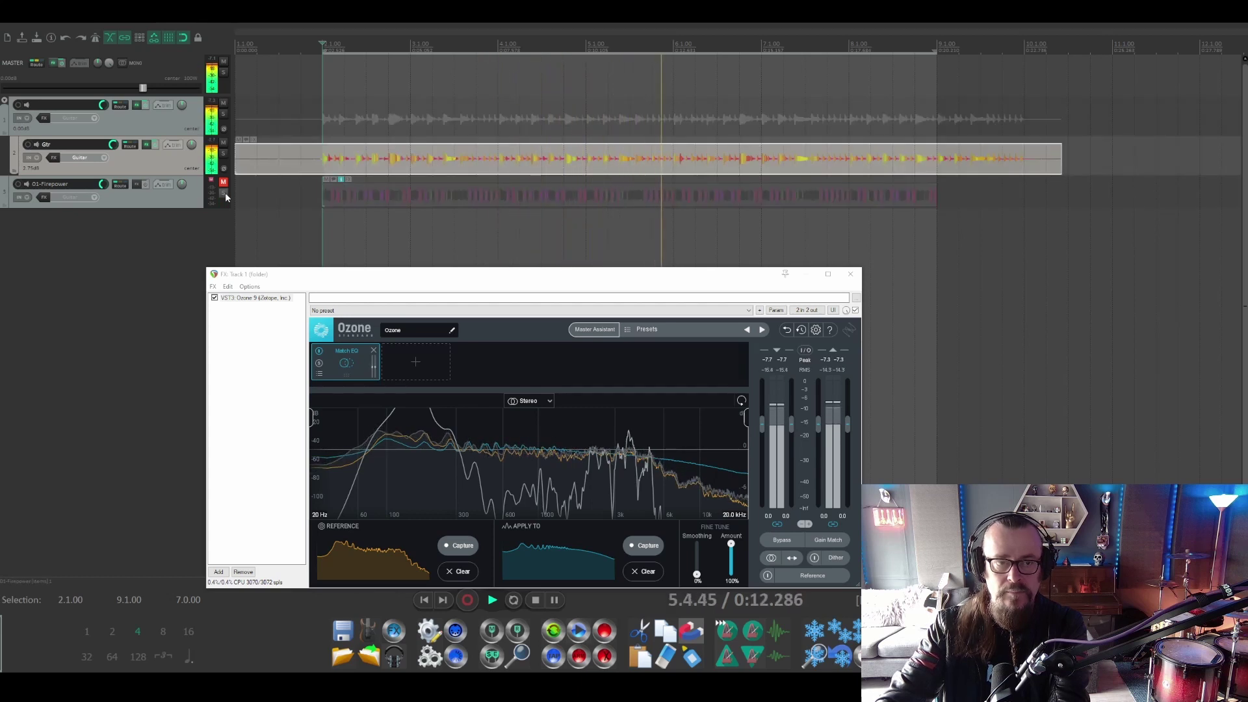
{"action": "left_click", "coordinate": [225, 195]}
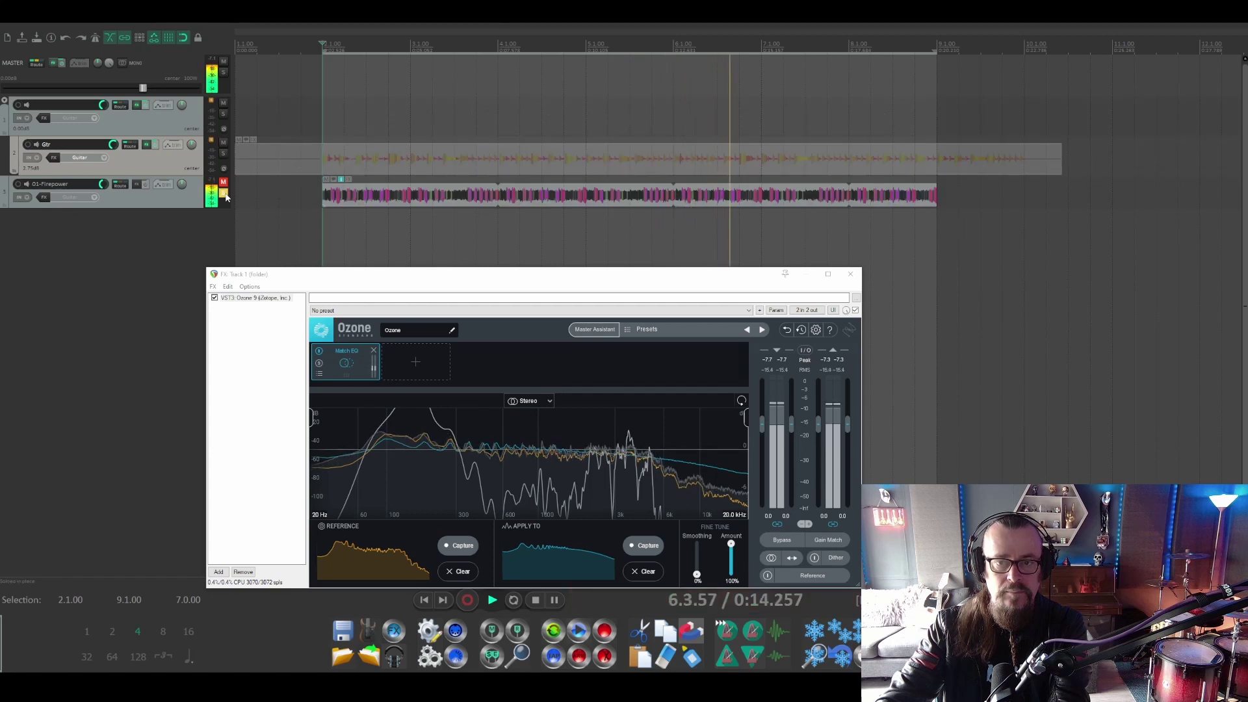
{"action": "left_click", "coordinate": [225, 195]}
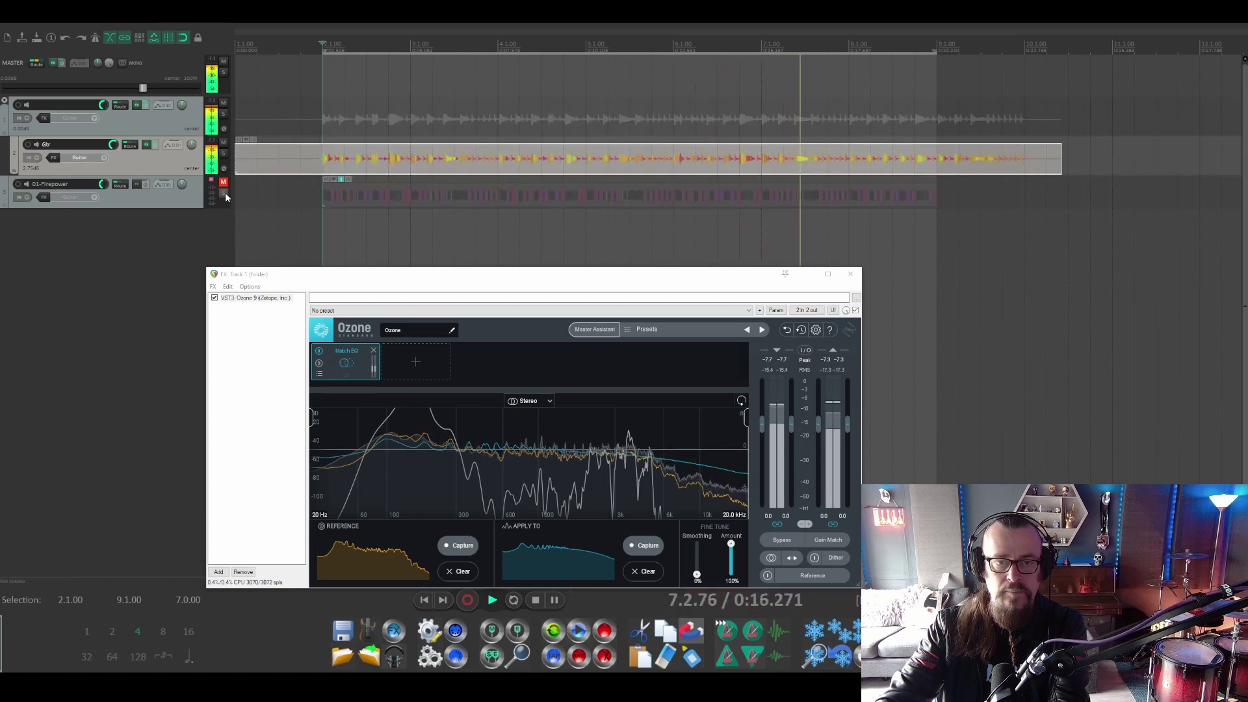
{"action": "key", "text": "space"}
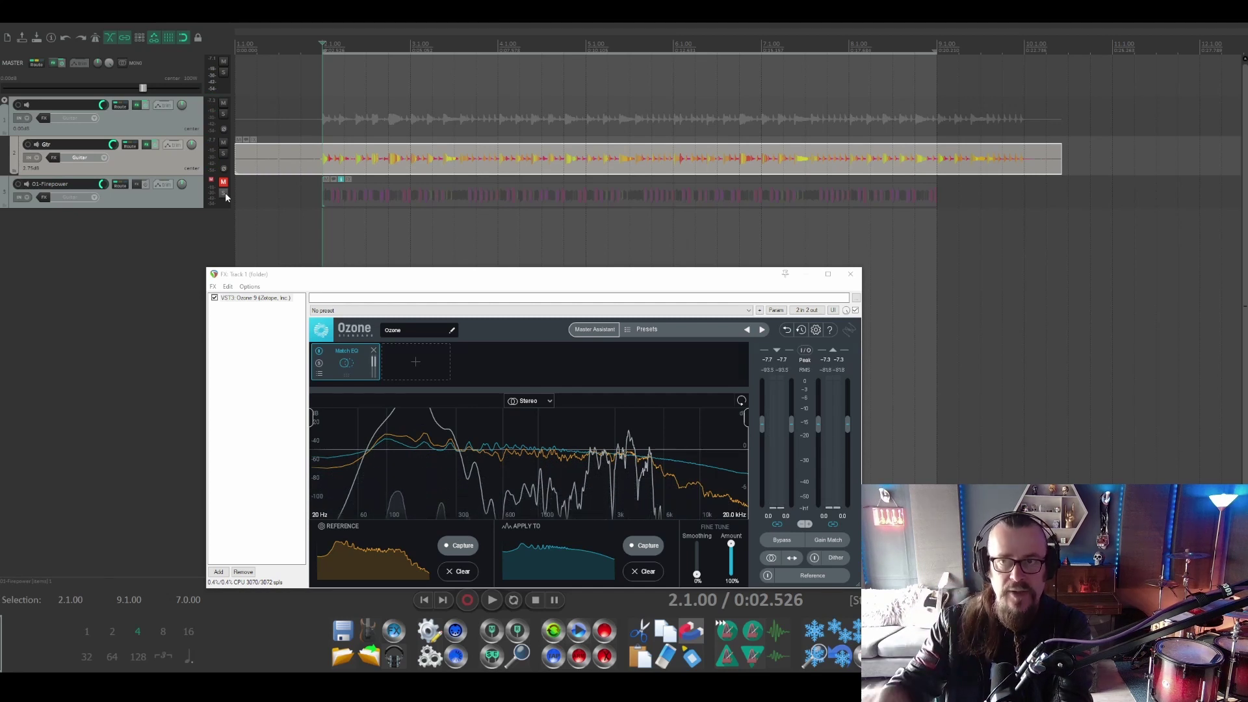
Switch to Voxengo Deconvolver and generate a 24-bit, 44100 Hz, mono, 3.0-second test tone saved to the Desktop as Sweep-44100-24-M-3.0s.wav.
{"action": "left_click", "coordinate": [156, 127]}
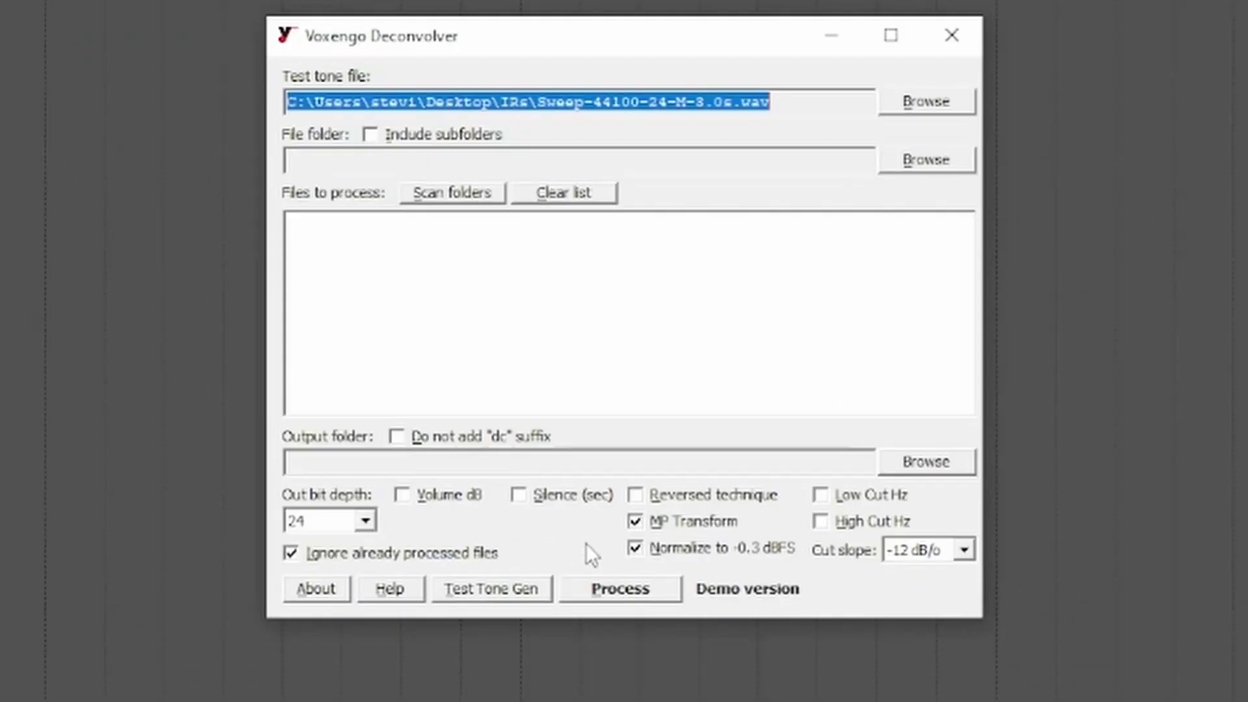
{"action": "left_click", "coordinate": [510, 589]}
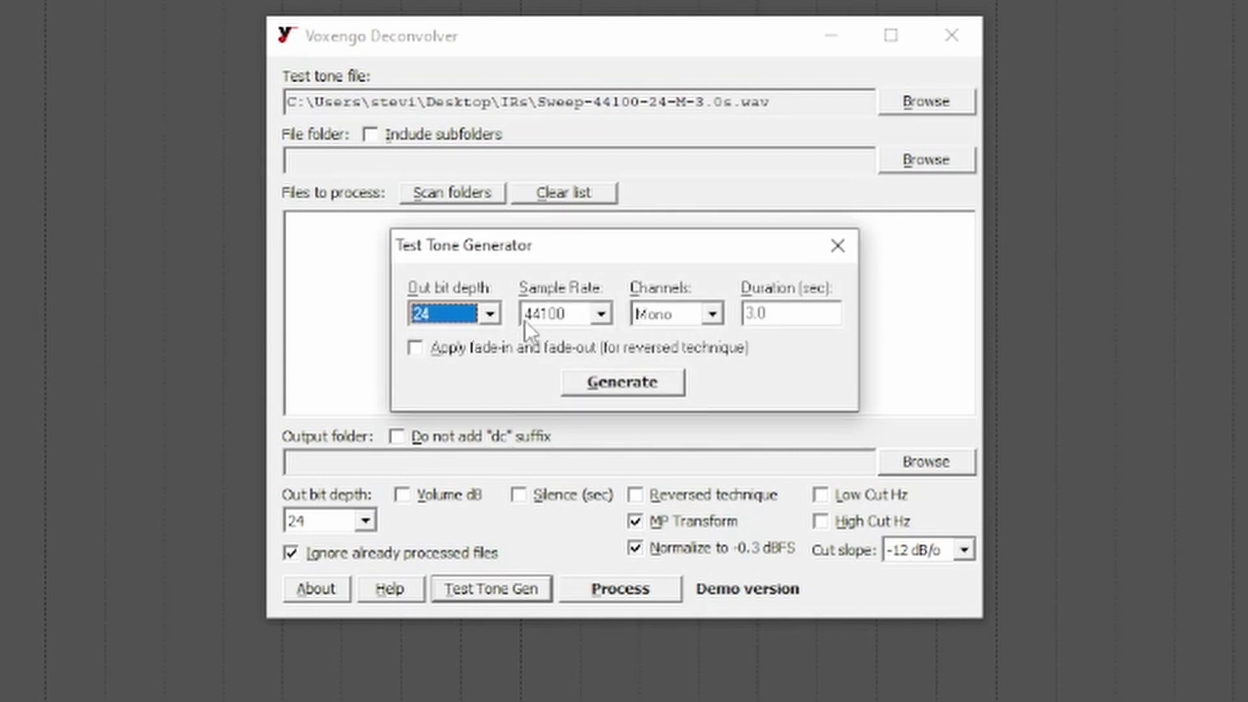
{"action": "left_click", "coordinate": [641, 387]}
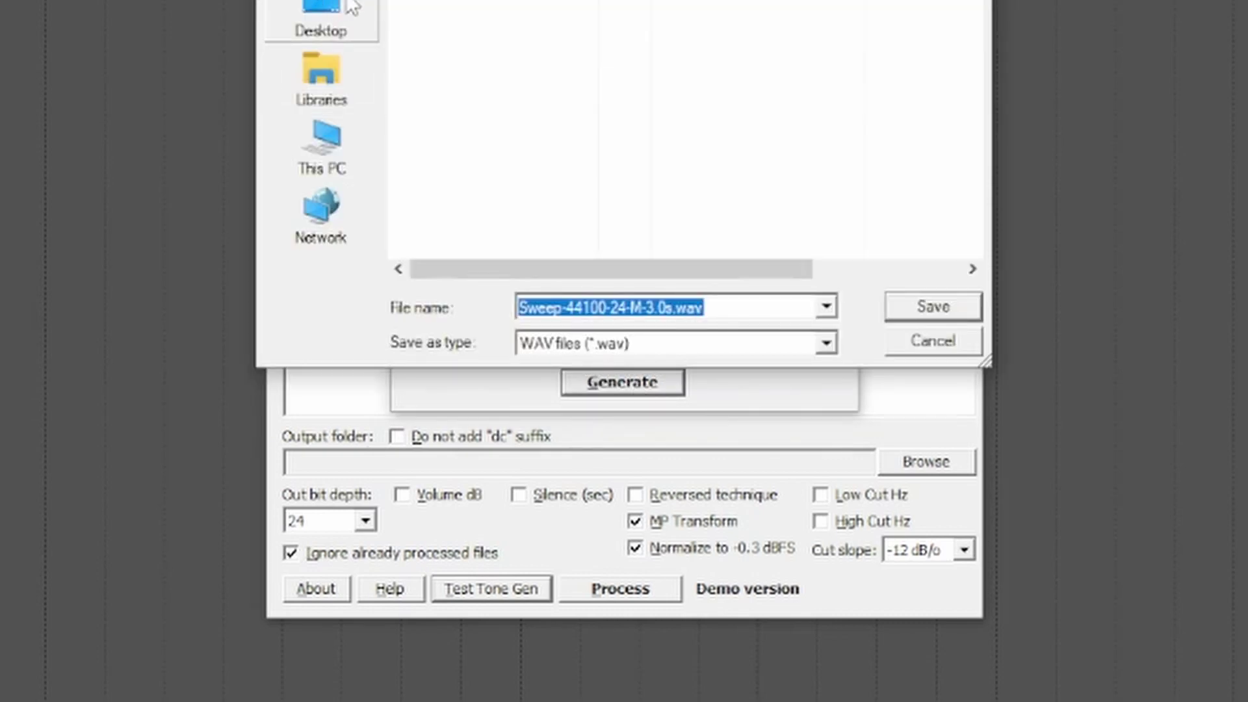
{"action": "key", "text": "Return"}
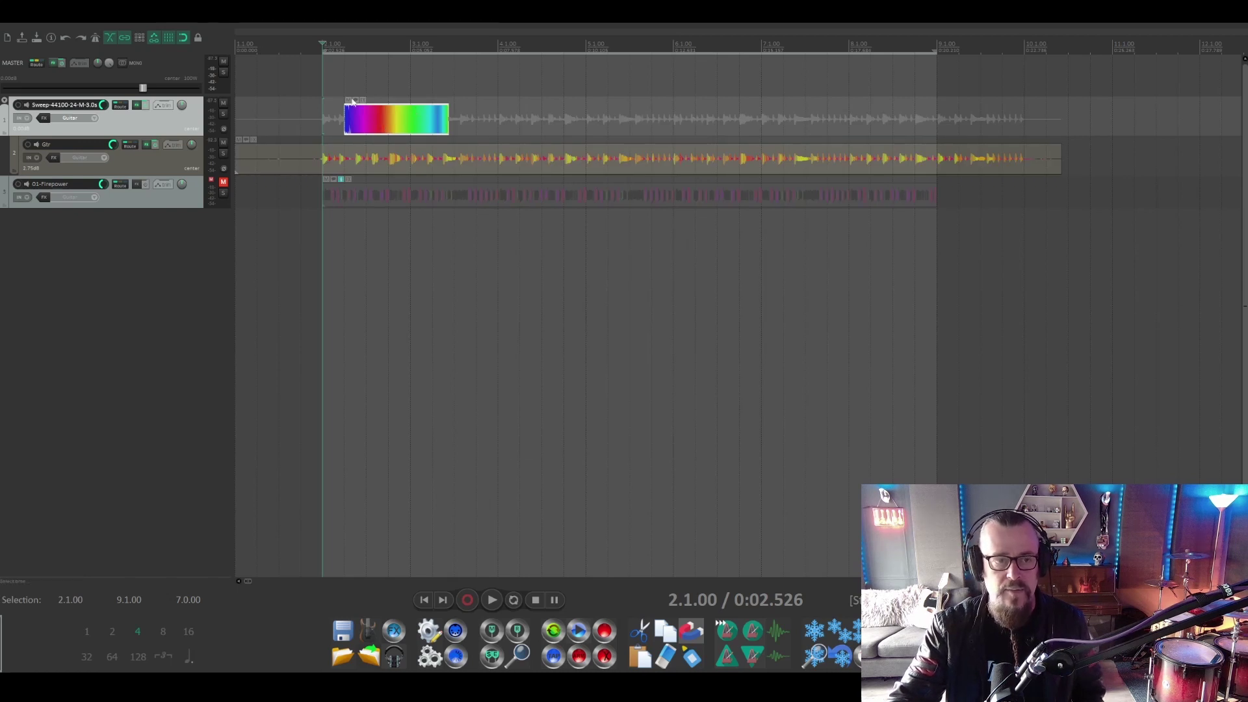
Set the time selection around the sweep clip and lower Ozone's input gain to -8.1 dB while playing the sweep.
{"action": "scroll", "coordinate": [344, 47], "scroll_direction": "up", "scroll_amount": 3}
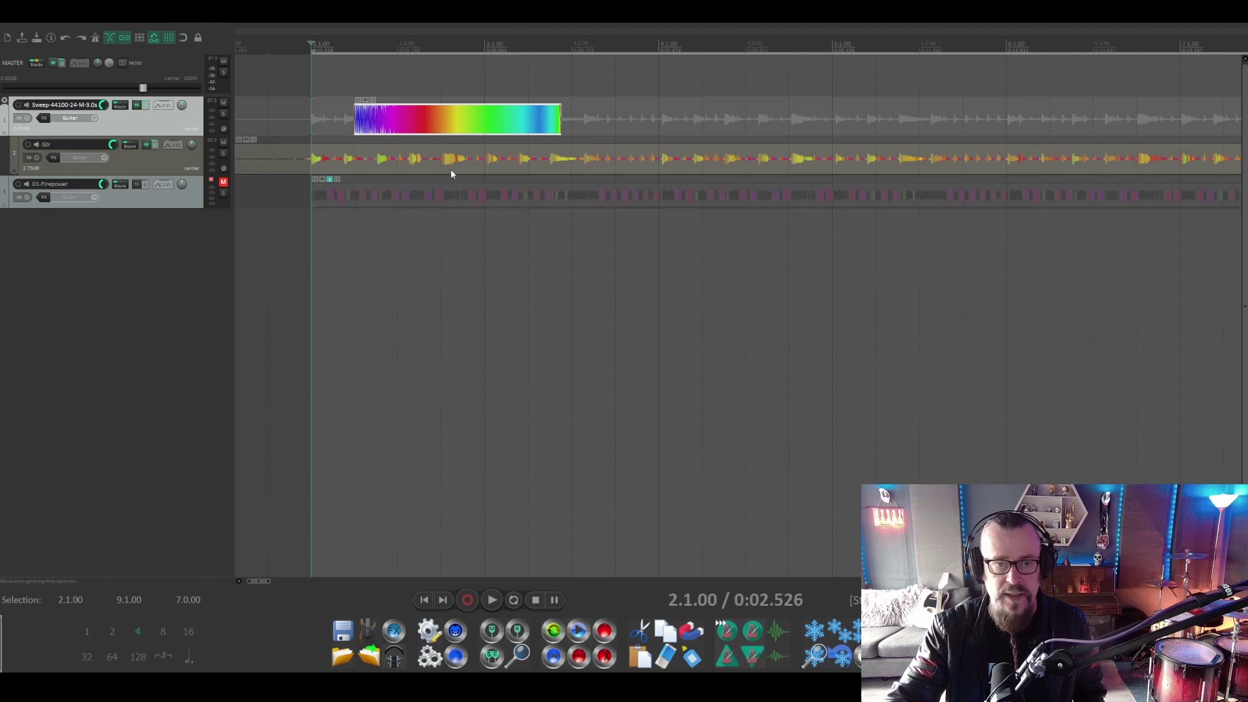
{"action": "left_click_drag", "start_coordinate": [348, 45], "coordinate": [572, 46]}
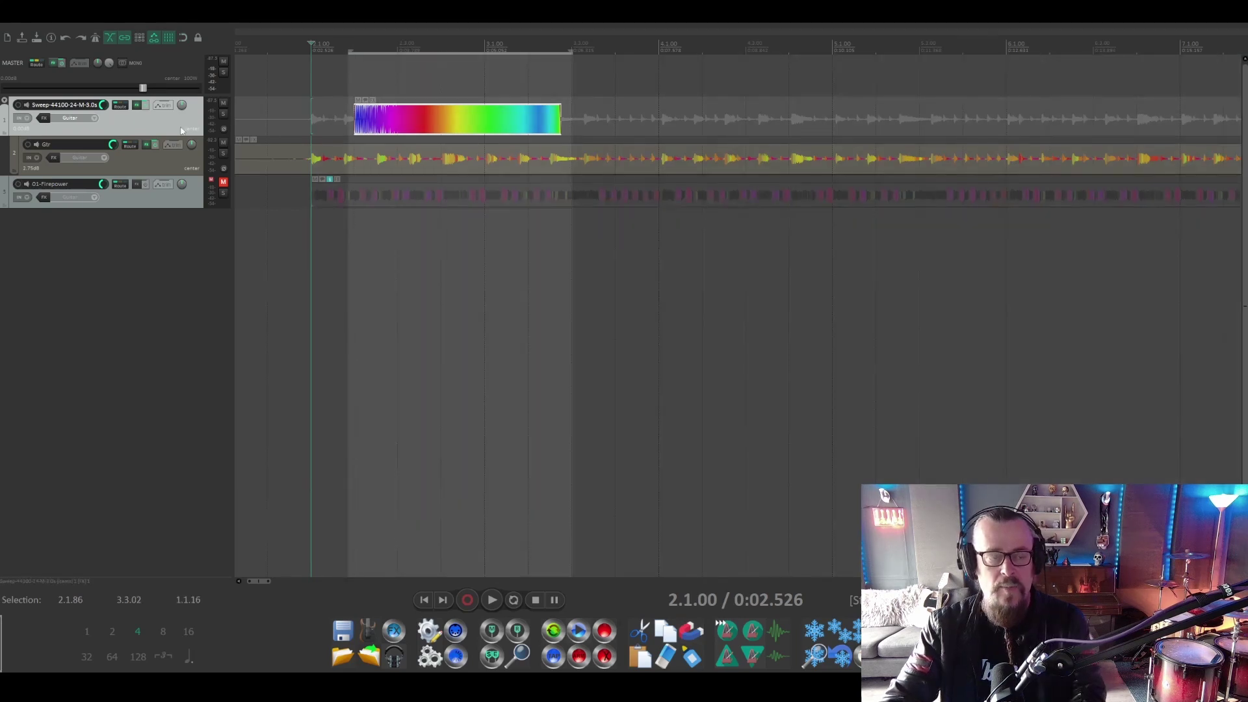
{"action": "left_click", "coordinate": [138, 106]}
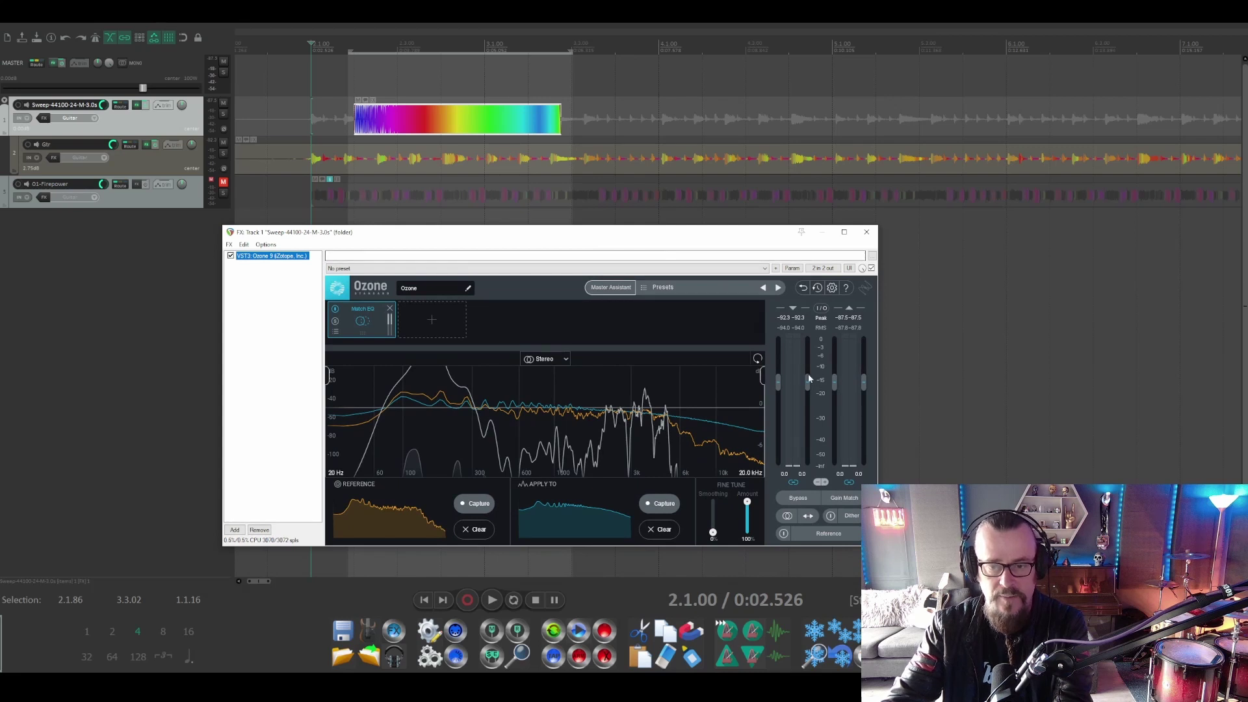
{"action": "key", "text": "space"}
{"action": "left_click_drag", "start_coordinate": [778, 386], "coordinate": [780, 417]}
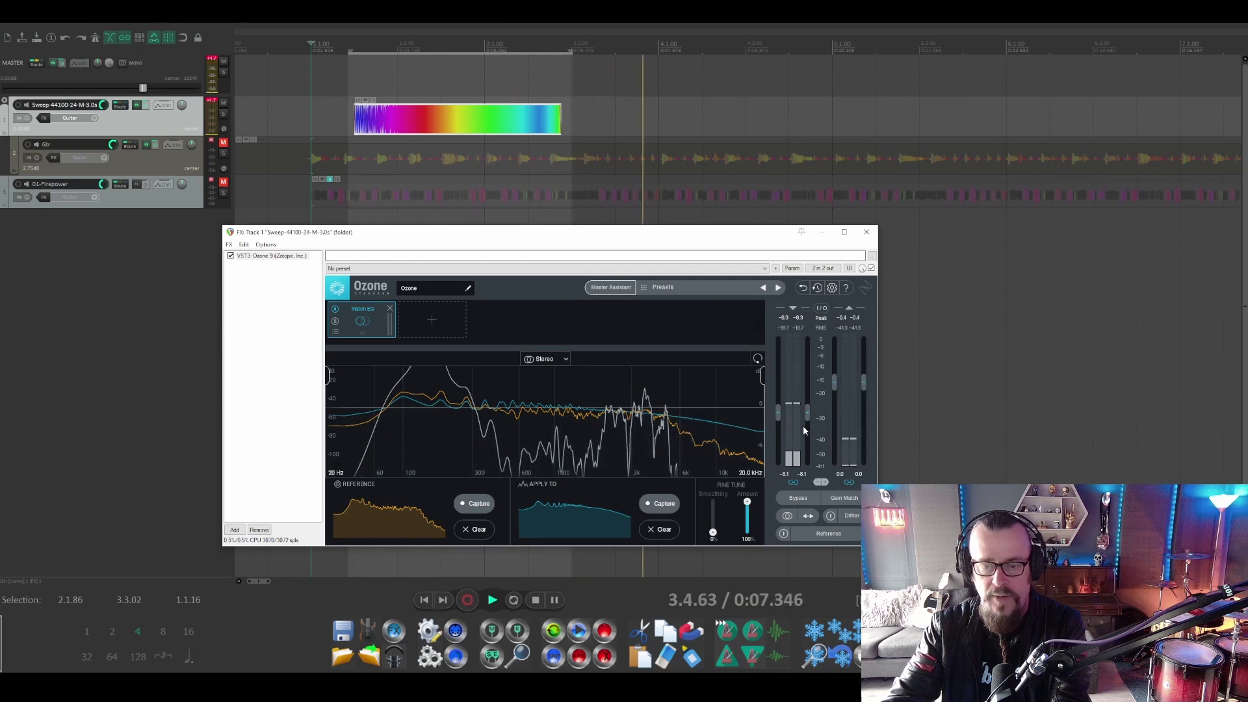
{"action": "key", "text": "space"}
{"action": "key", "text": "Escape"}
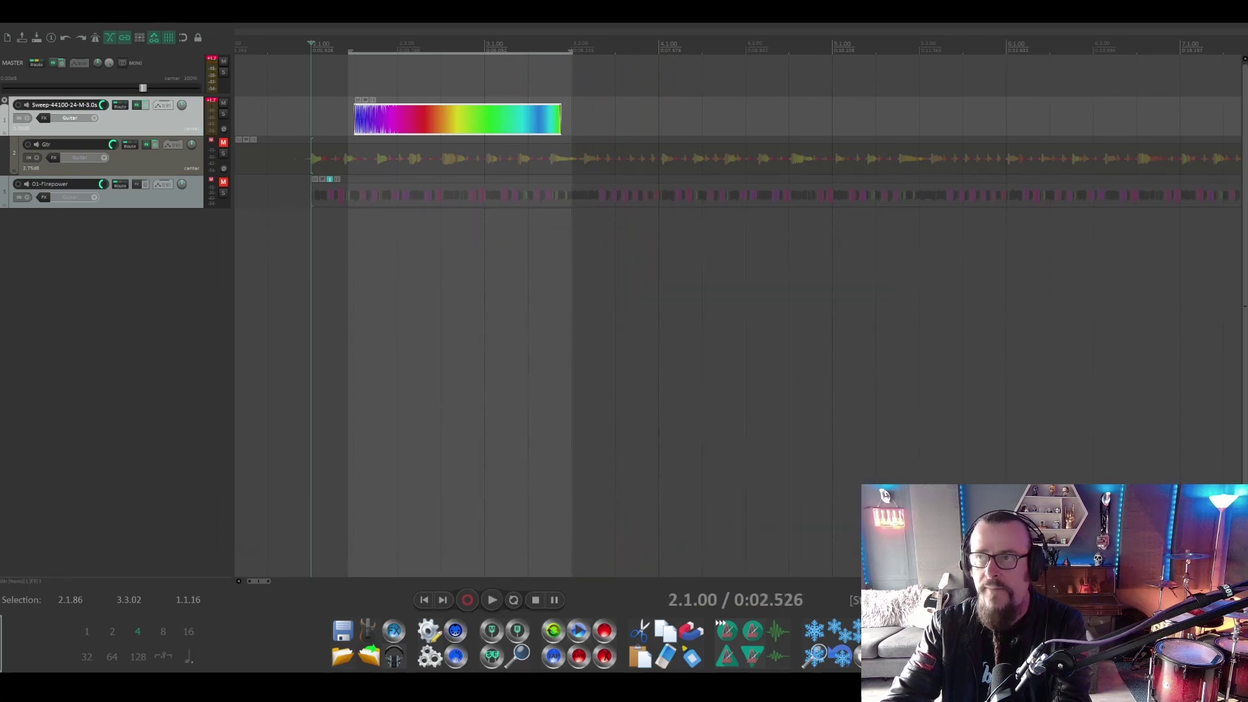
Set up a file render with the bounds as Time selection and the source as Selected tracks (stems).
{"action": "key", "text": "ctrl+alt+r"}
{"action": "left_click", "coordinate": [686, 202]}
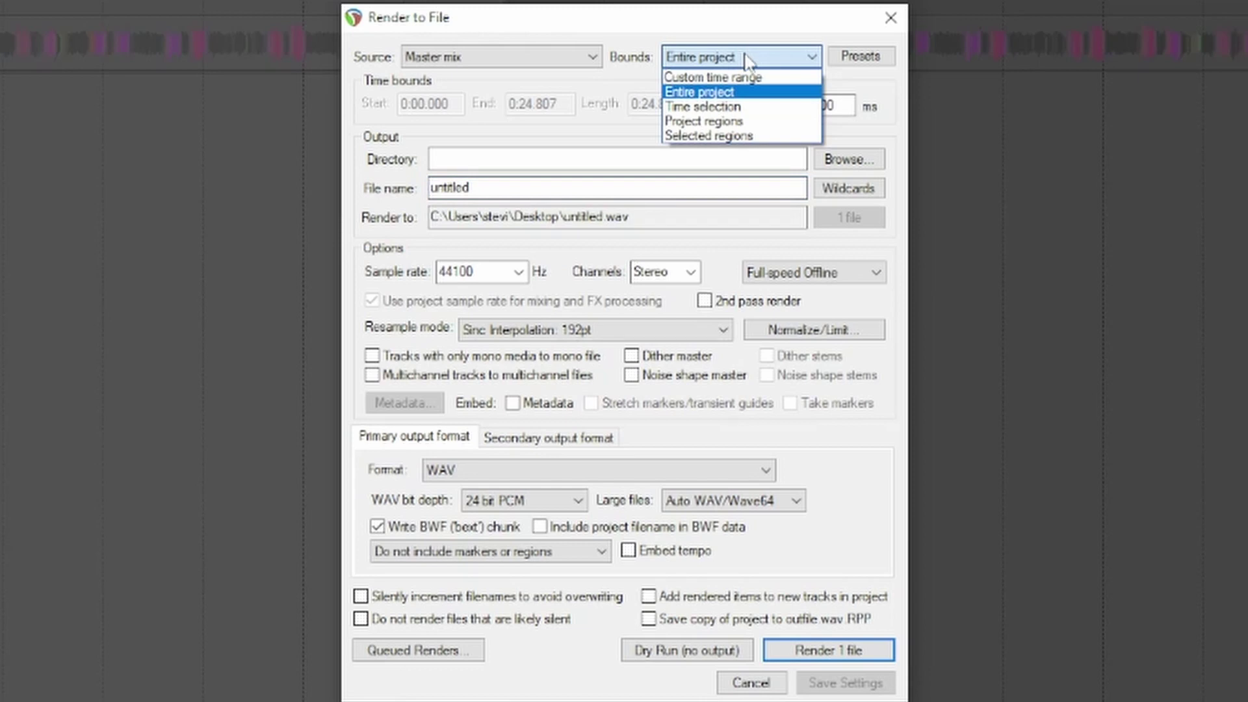
{"action": "left_click", "coordinate": [728, 107]}
{"action": "left_click", "coordinate": [533, 59]}
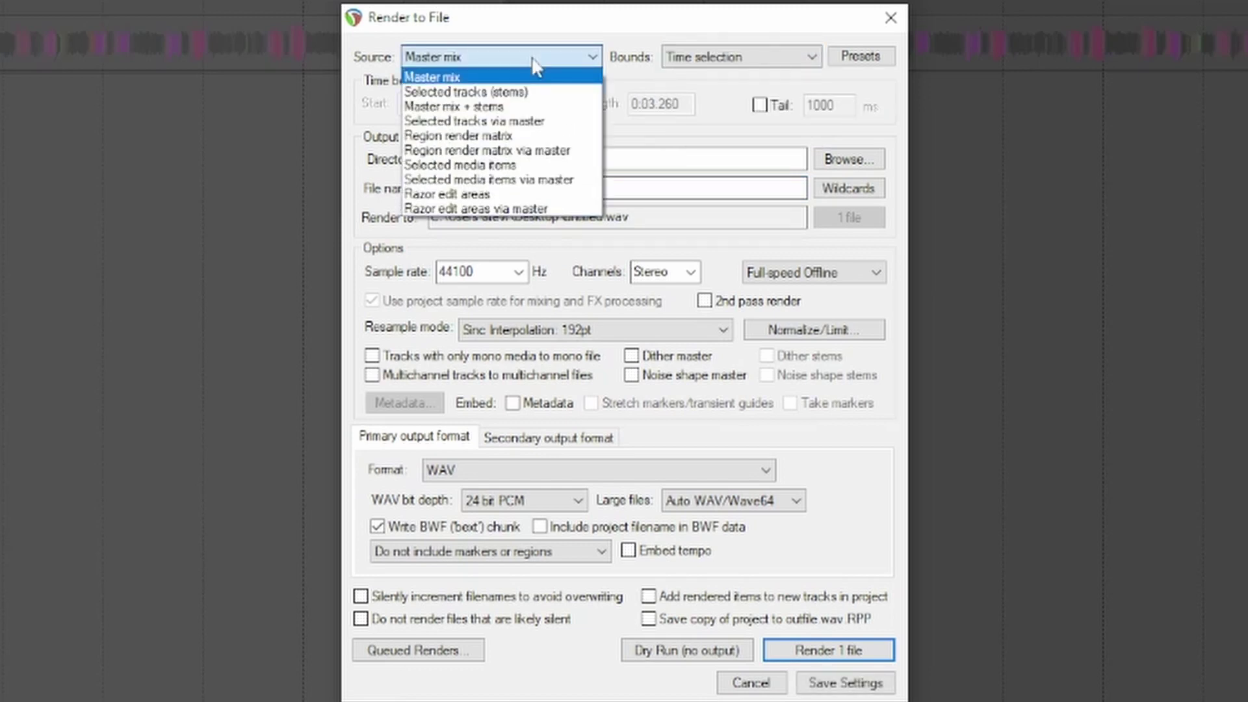
{"action": "left_click", "coordinate": [494, 92]}
Render the processed sweep as a mono file named FirePower in the Desktop directory.
{"action": "left_click", "coordinate": [848, 158]}
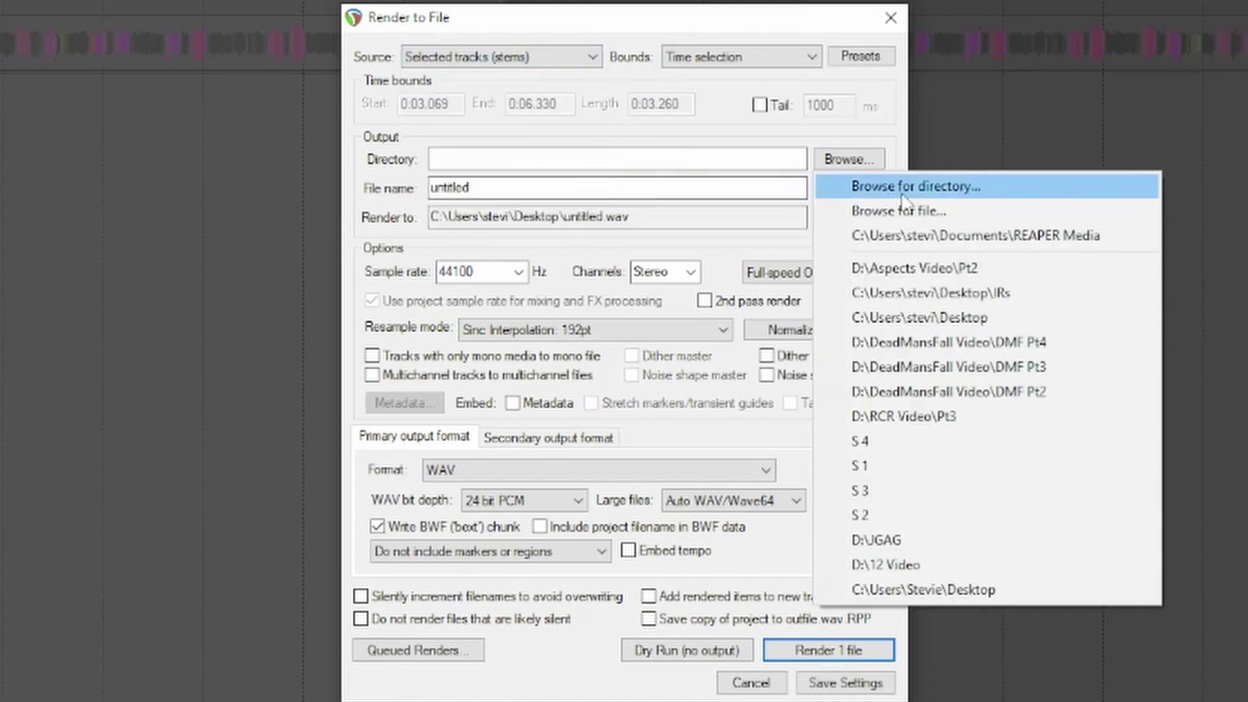
{"action": "left_click", "coordinate": [904, 195]}
{"action": "left_click", "coordinate": [520, 279]}
{"action": "key", "text": "Return"}
{"action": "left_click_drag", "start_coordinate": [470, 186], "coordinate": [372, 190]}
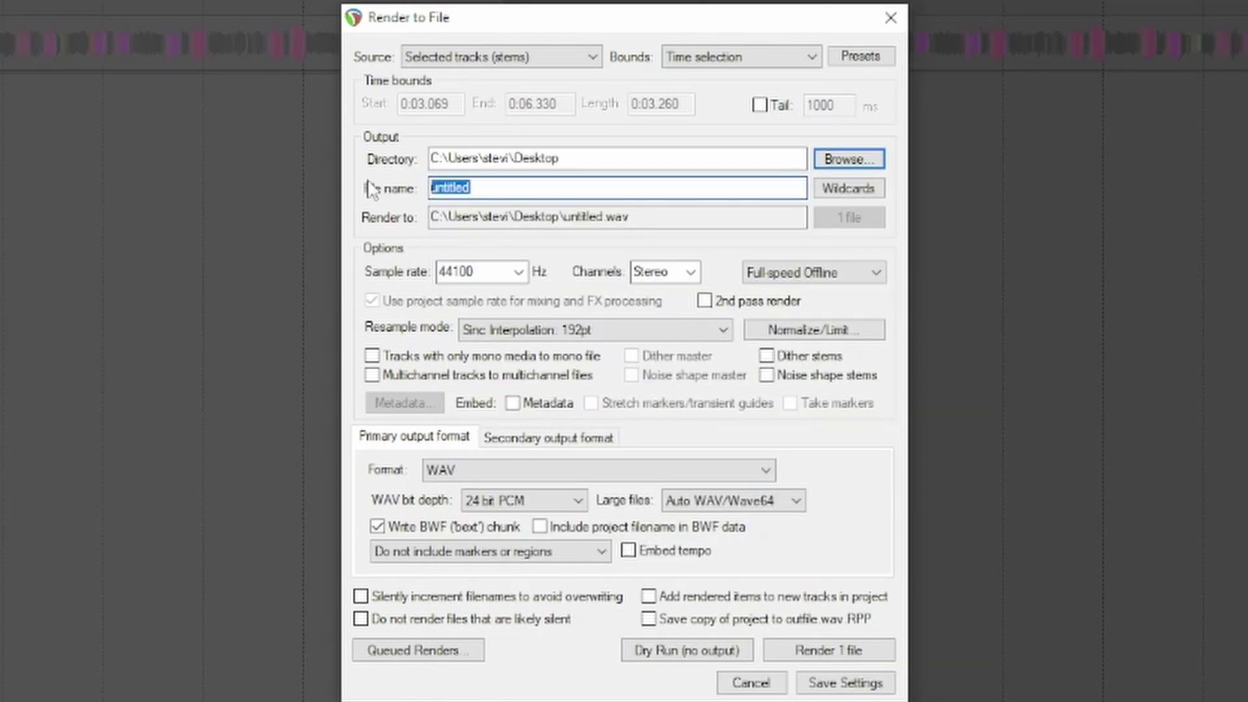
{"action": "type", "text": "FirePower"}
{"action": "left_click", "coordinate": [676, 272]}
{"action": "left_click", "coordinate": [683, 288]}
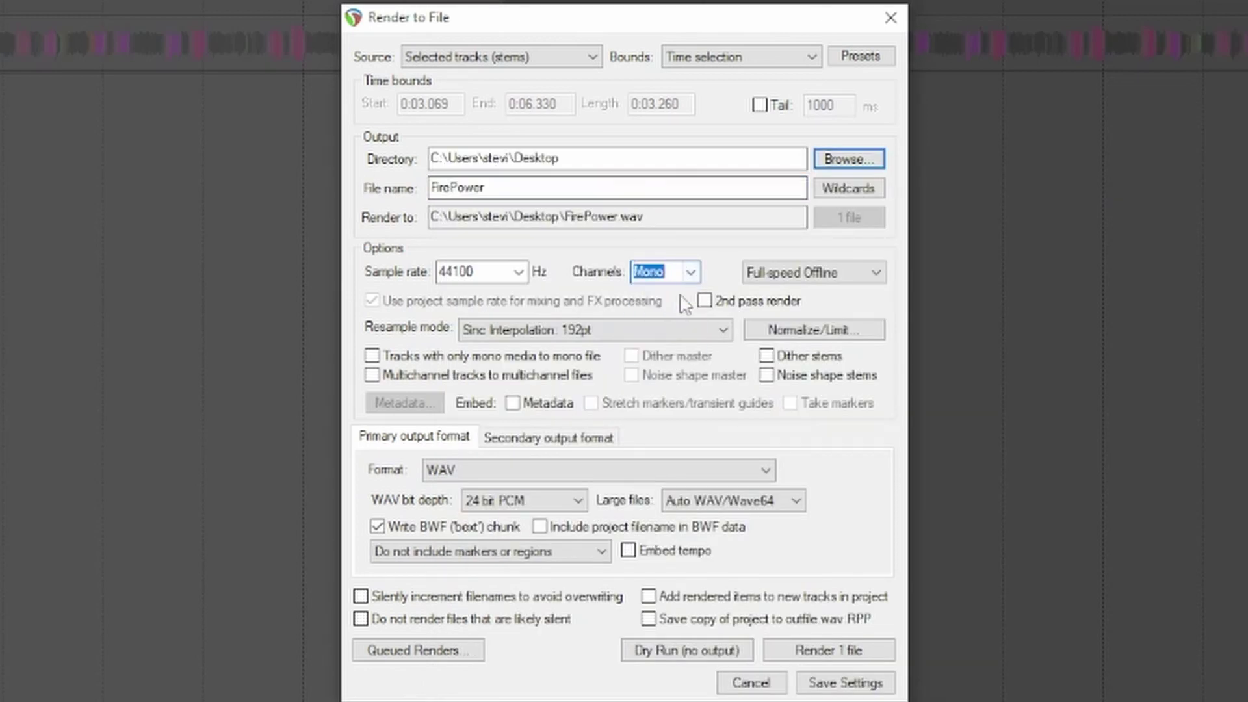
{"action": "left_click", "coordinate": [845, 652]}
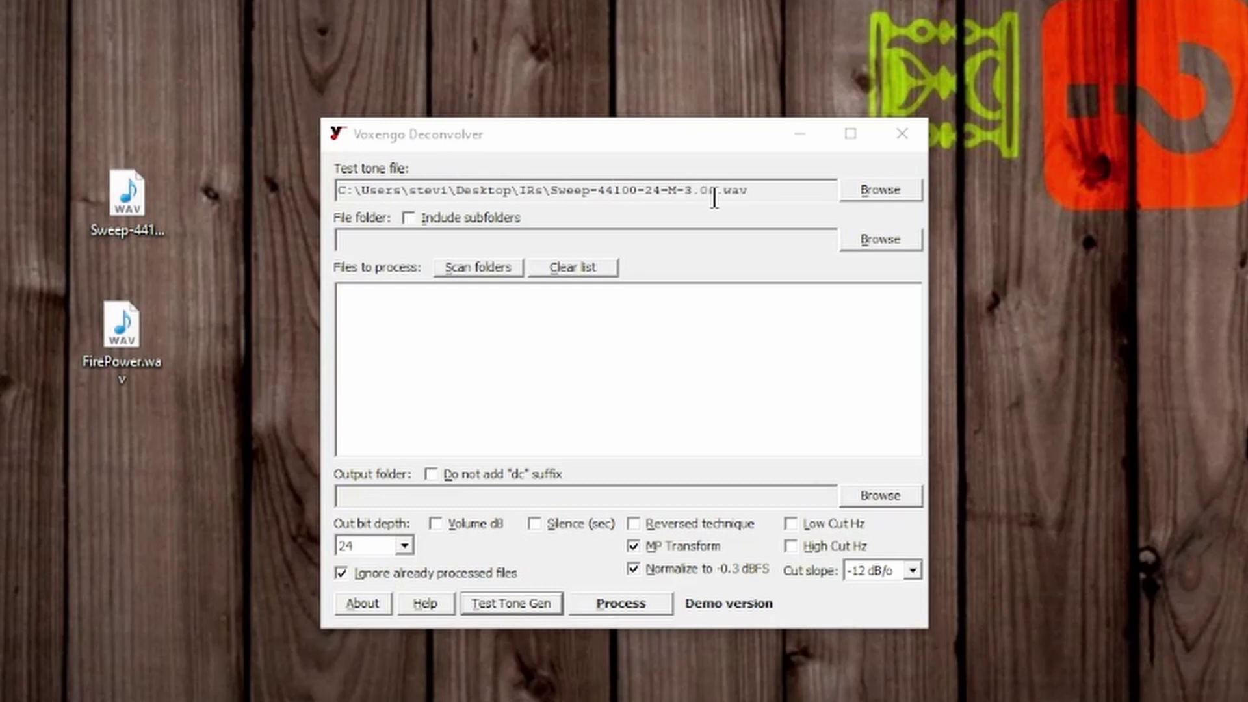
Deconvolve FirePower.wav in Voxengo Deconvolver using the Desktop sweep as the test tone and the Desktop as the output folder.
{"action": "left_click", "coordinate": [895, 247]}
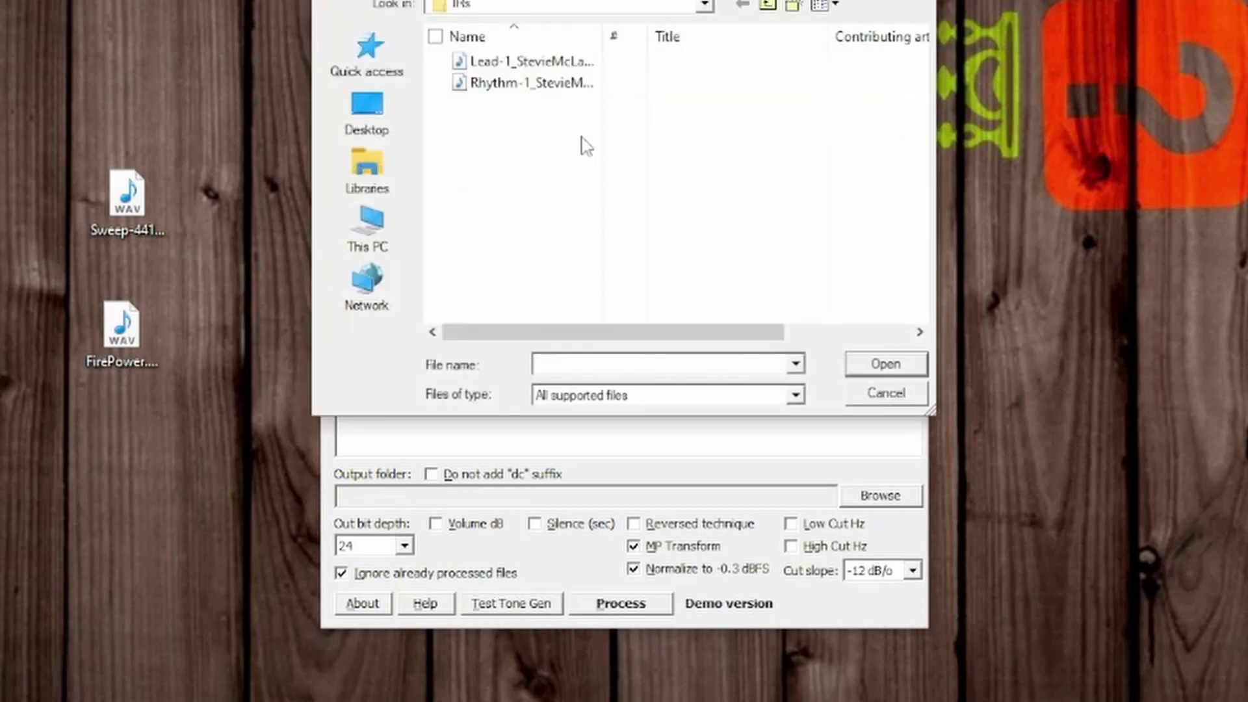
{"action": "left_click", "coordinate": [367, 114]}
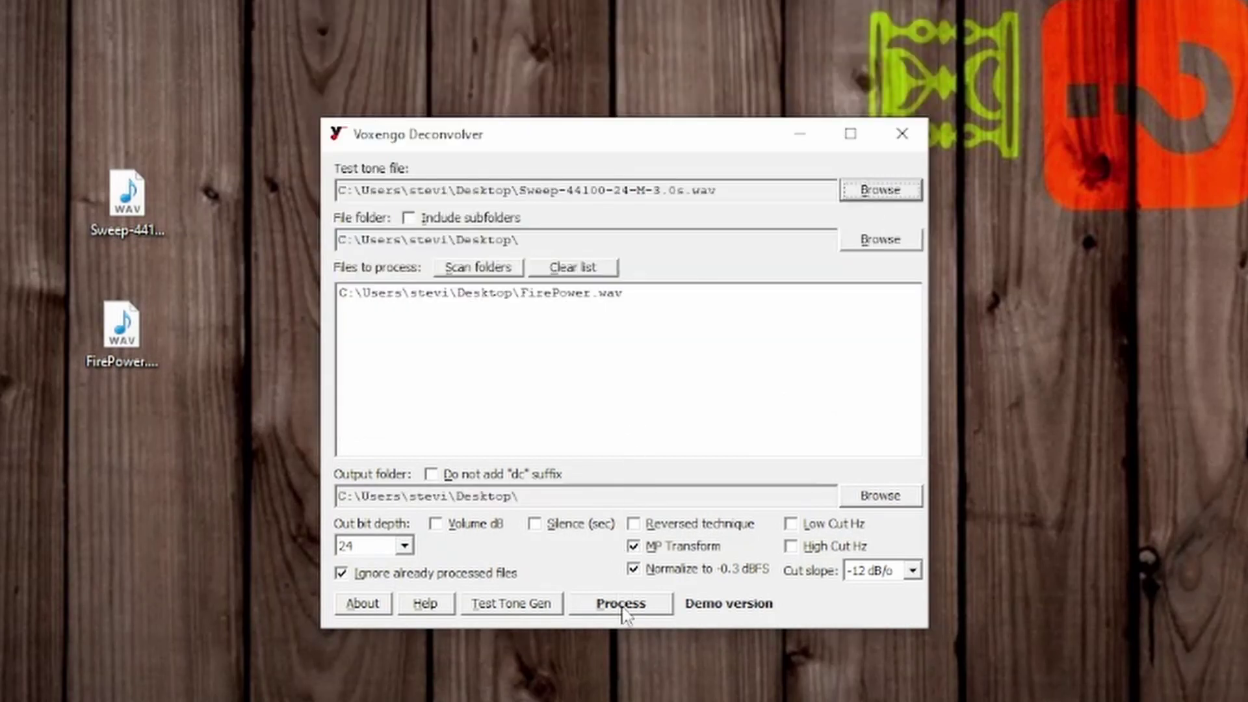
{"action": "left_click", "coordinate": [621, 604]}
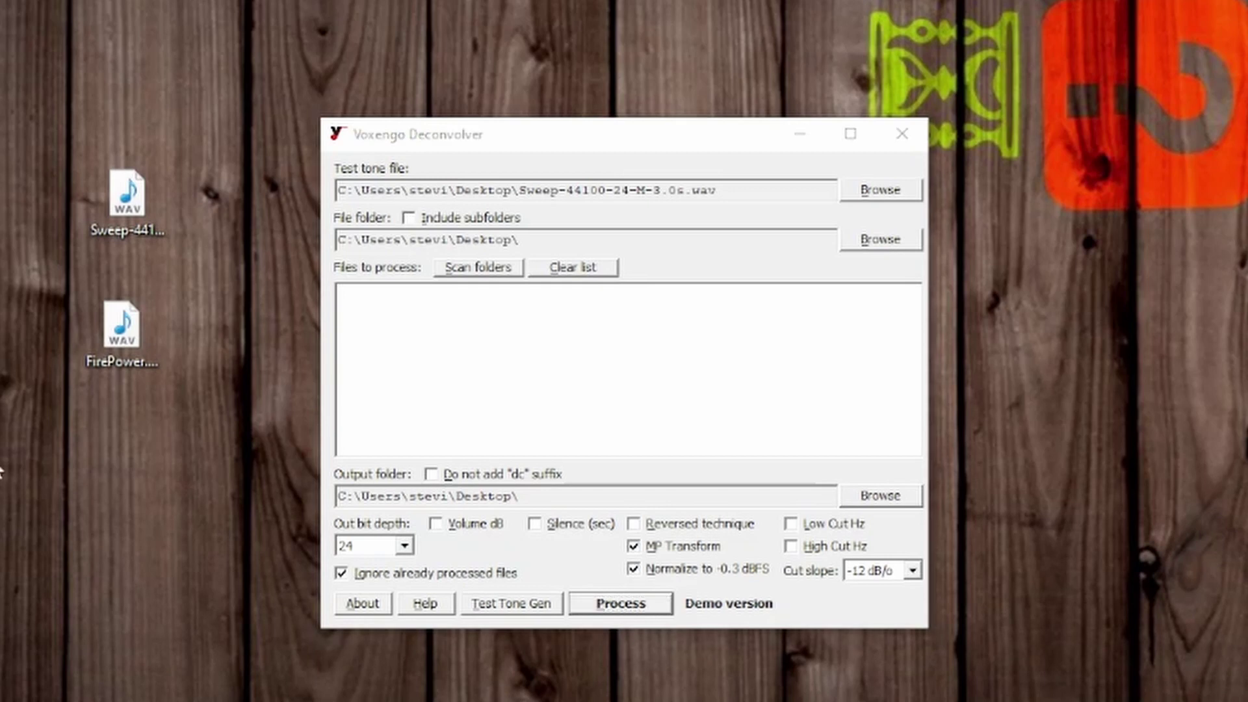
{"action": "left_click", "coordinate": [127, 455]}
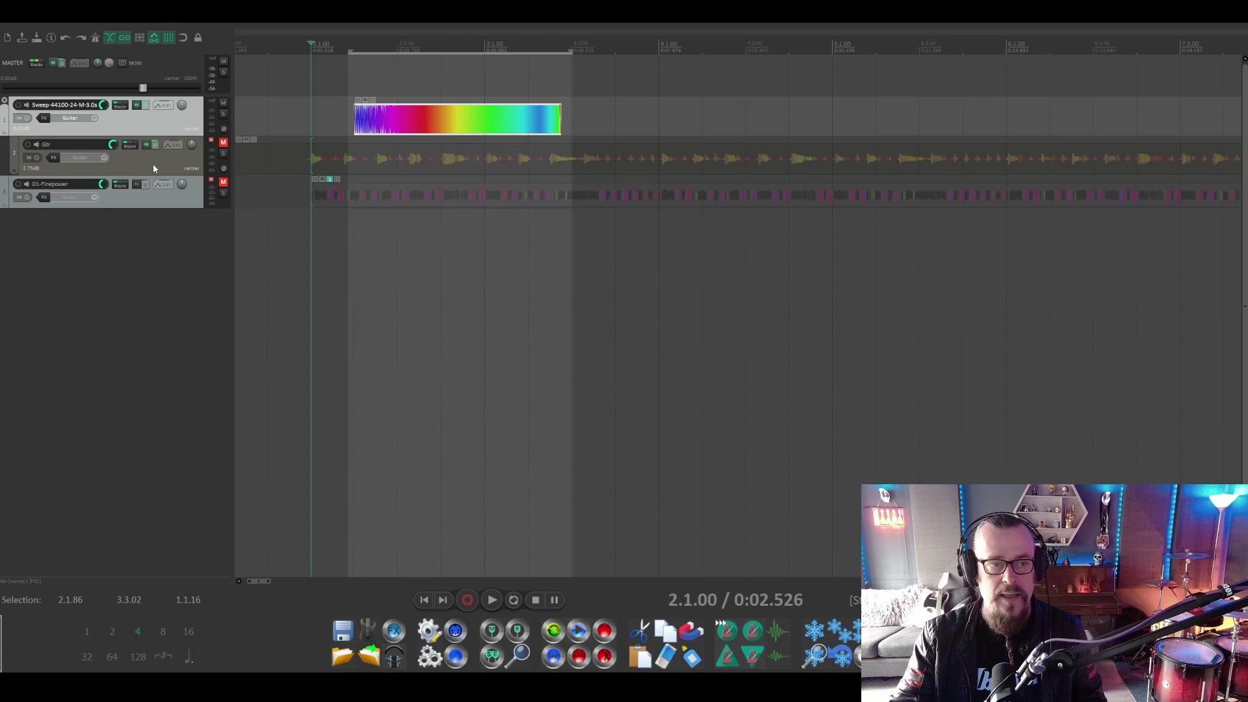
Import FirePower_dc.wav from the Desktop into empty IR slot 8 of the Gtr track's Helix Native plugin.
{"action": "left_click", "coordinate": [141, 189]}
{"action": "left_click_drag", "start_coordinate": [140, 189], "coordinate": [119, 251]}
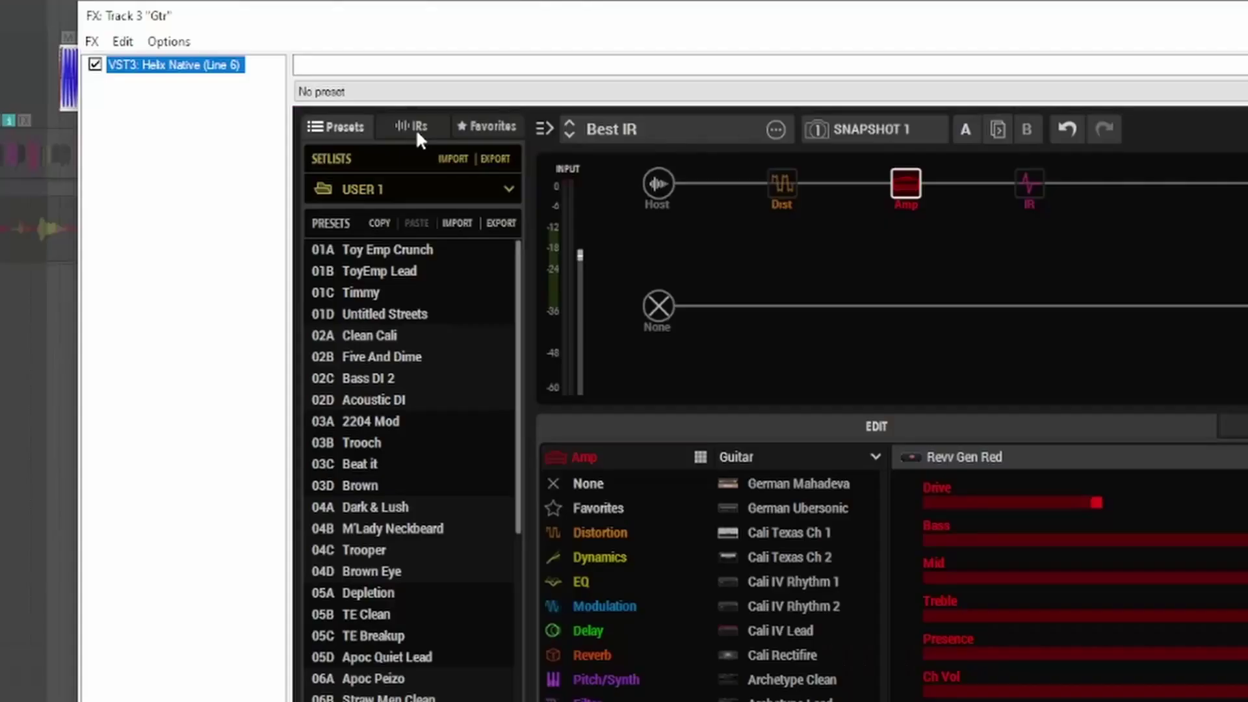
{"action": "left_click", "coordinate": [415, 128]}
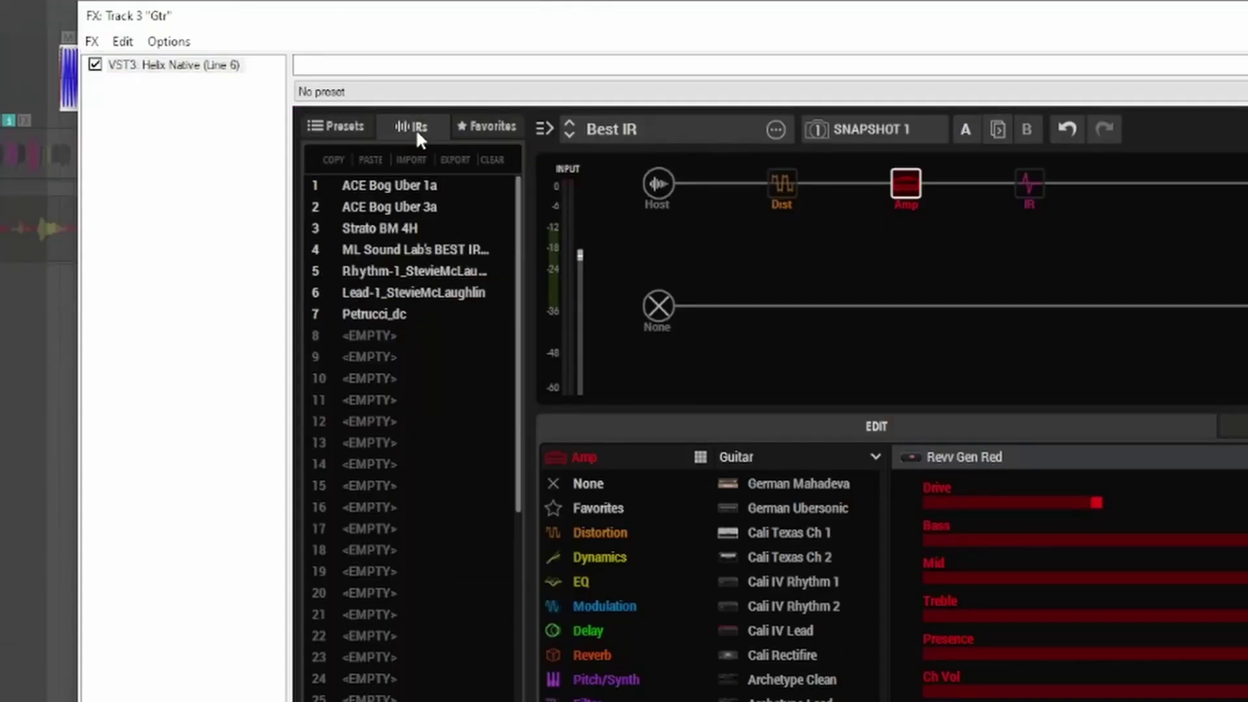
{"action": "left_click", "coordinate": [380, 335]}
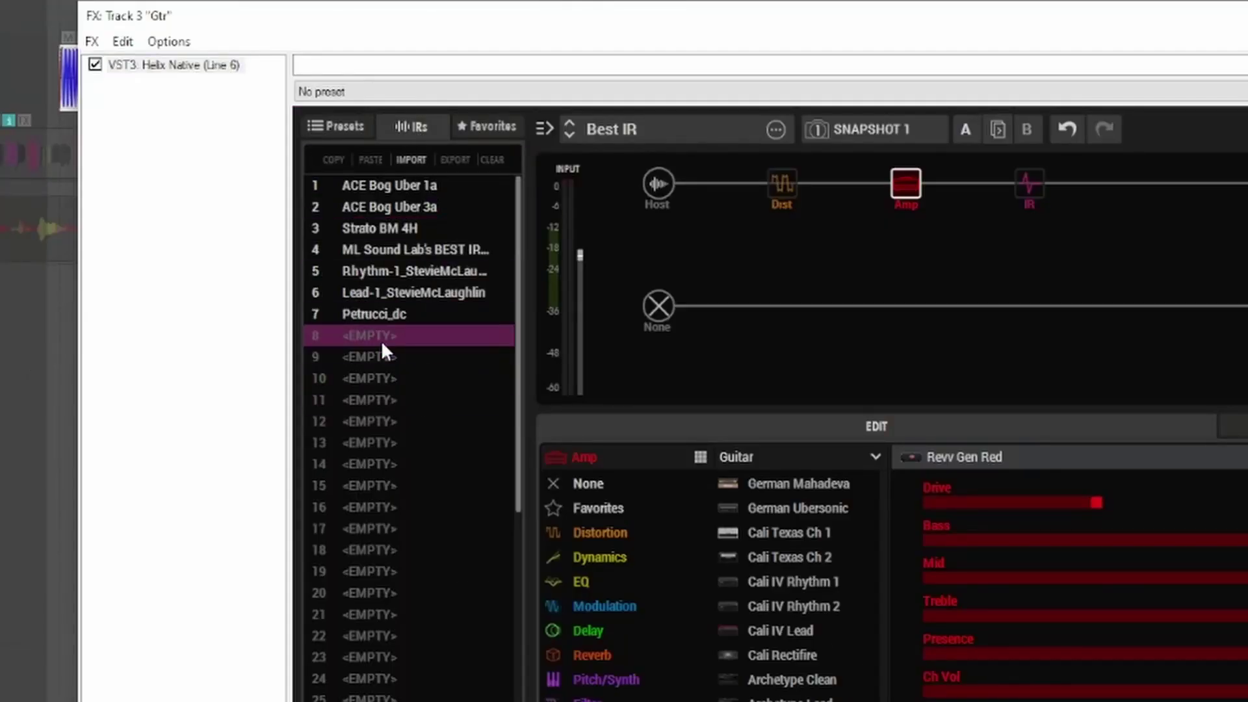
{"action": "left_click", "coordinate": [410, 159]}
{"action": "left_click", "coordinate": [122, 208]}
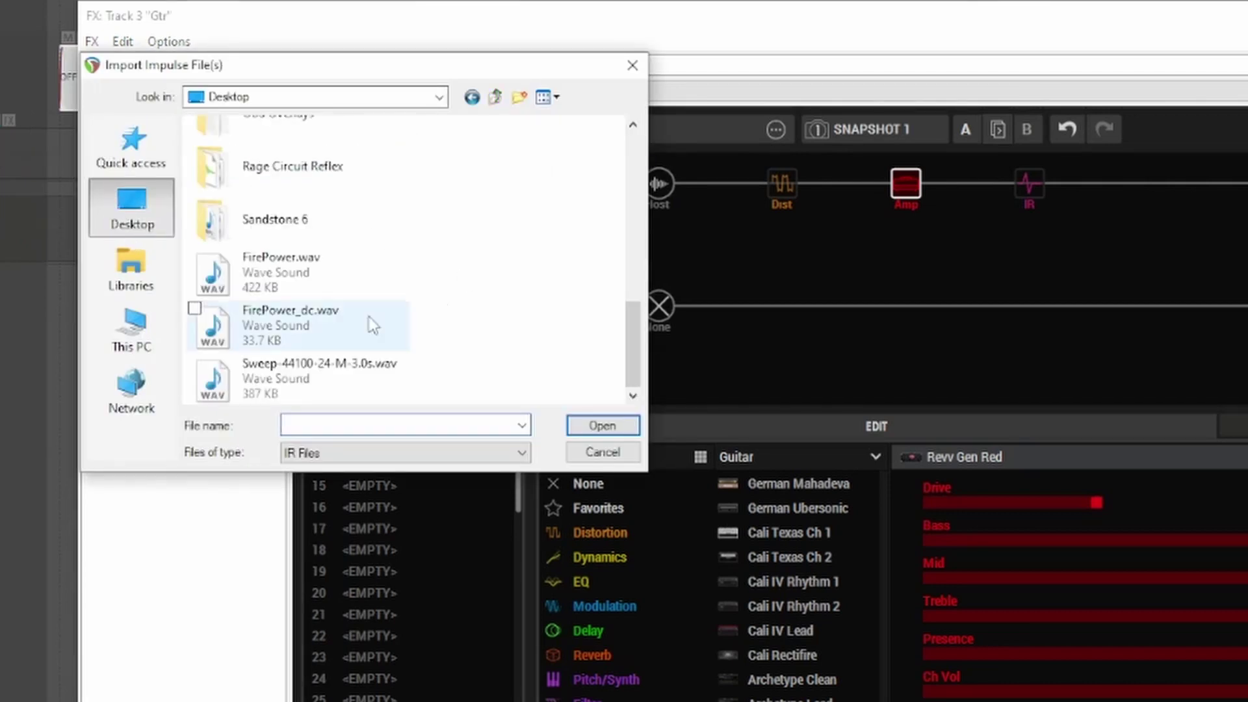
{"action": "left_click", "coordinate": [329, 337]}
{"action": "left_click", "coordinate": [608, 427]}
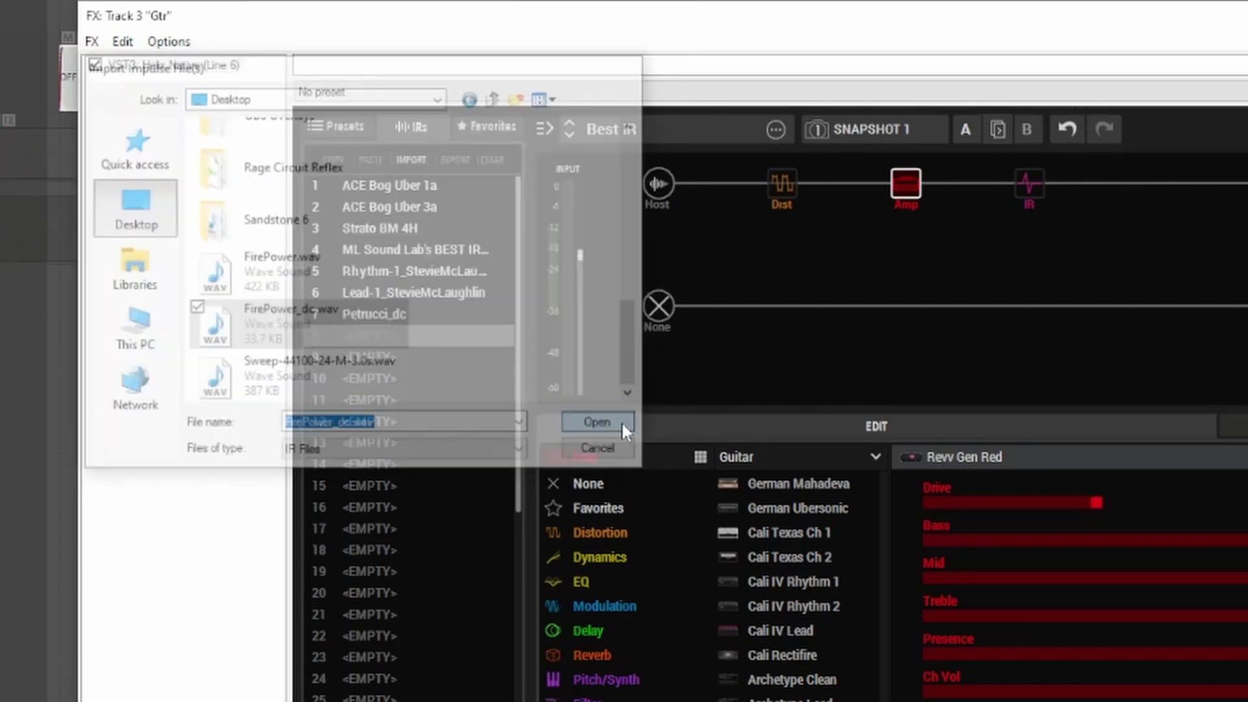
Open the IR block in the Helix Native signal chain with FirePower_dc from slot 8 as its impulse response.
{"action": "left_click", "coordinate": [1030, 184]}
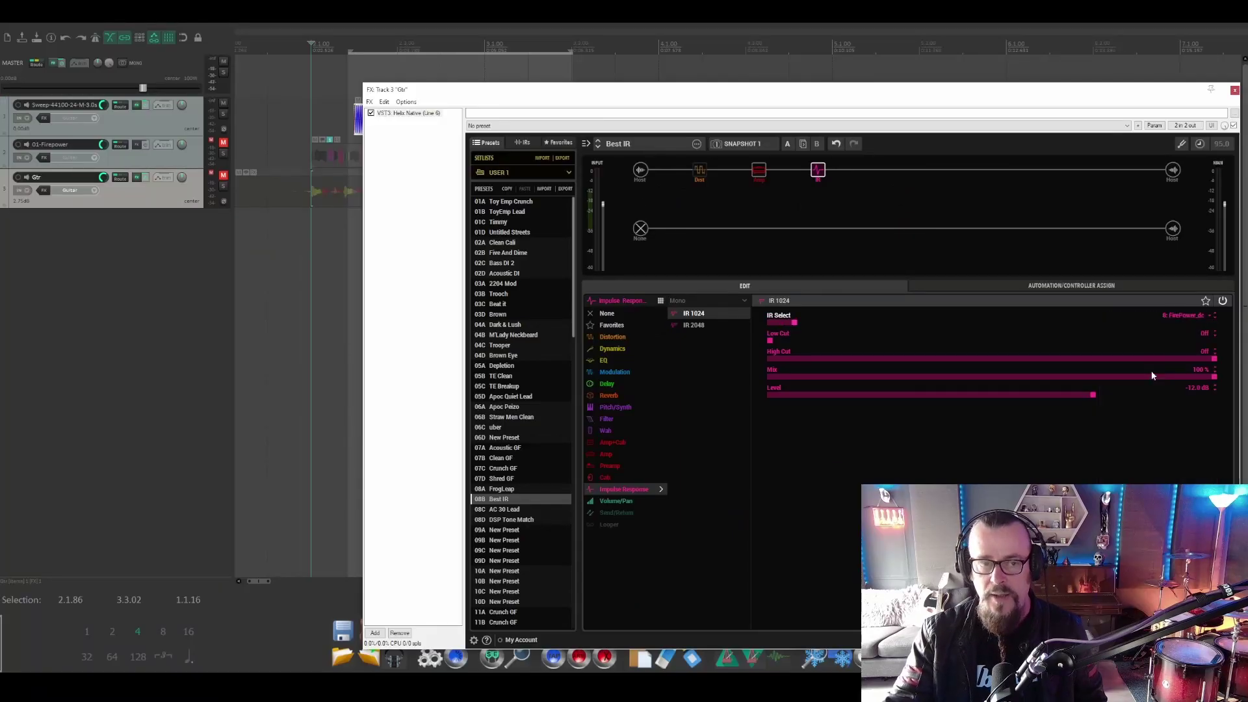
Unmute and record-arm the Gtr track for live monitoring, unmute the 01-Firepower track, and mute the sweep track.
{"action": "left_click", "coordinate": [223, 176]}
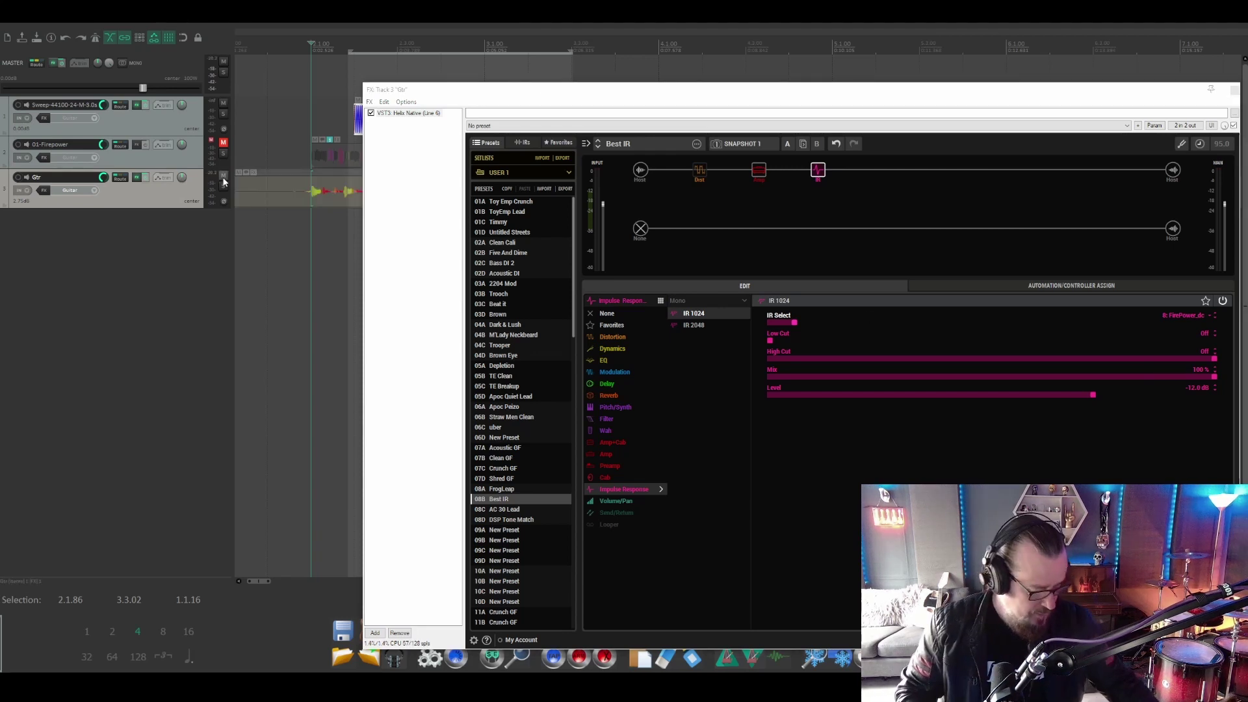
{"action": "left_click", "coordinate": [18, 178]}
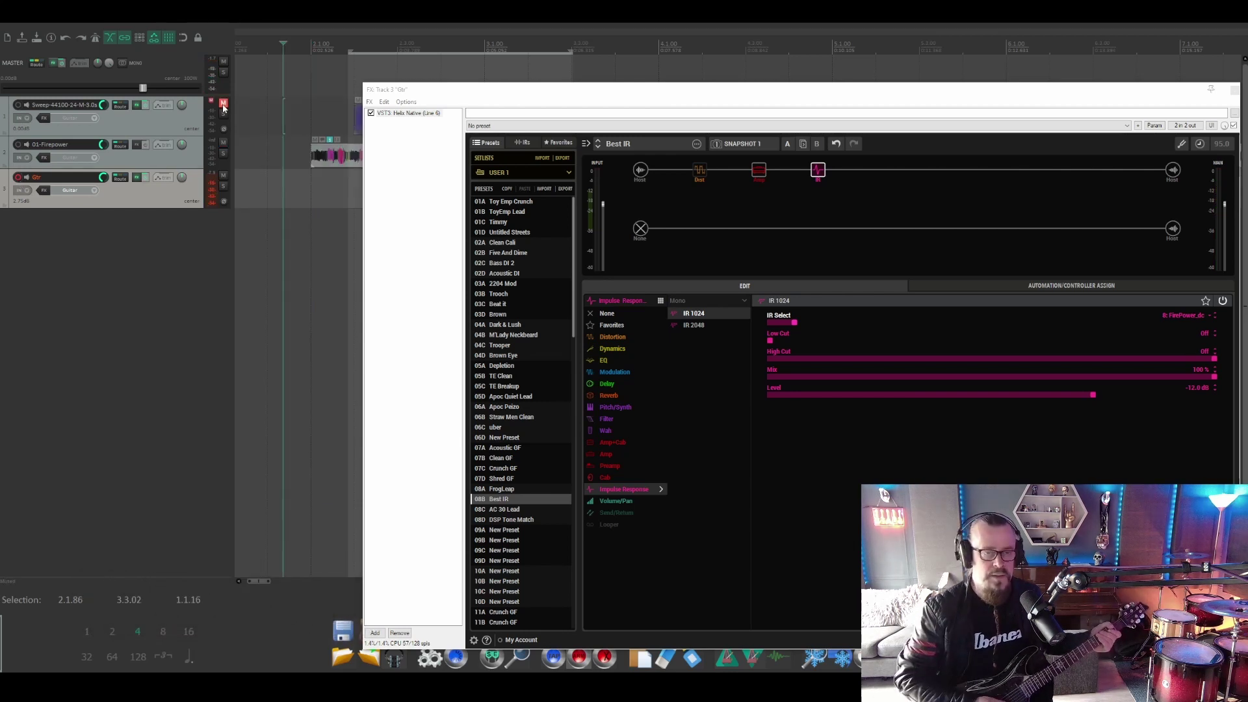
{"action": "left_click", "coordinate": [224, 141]}
{"action": "left_click", "coordinate": [223, 103]}
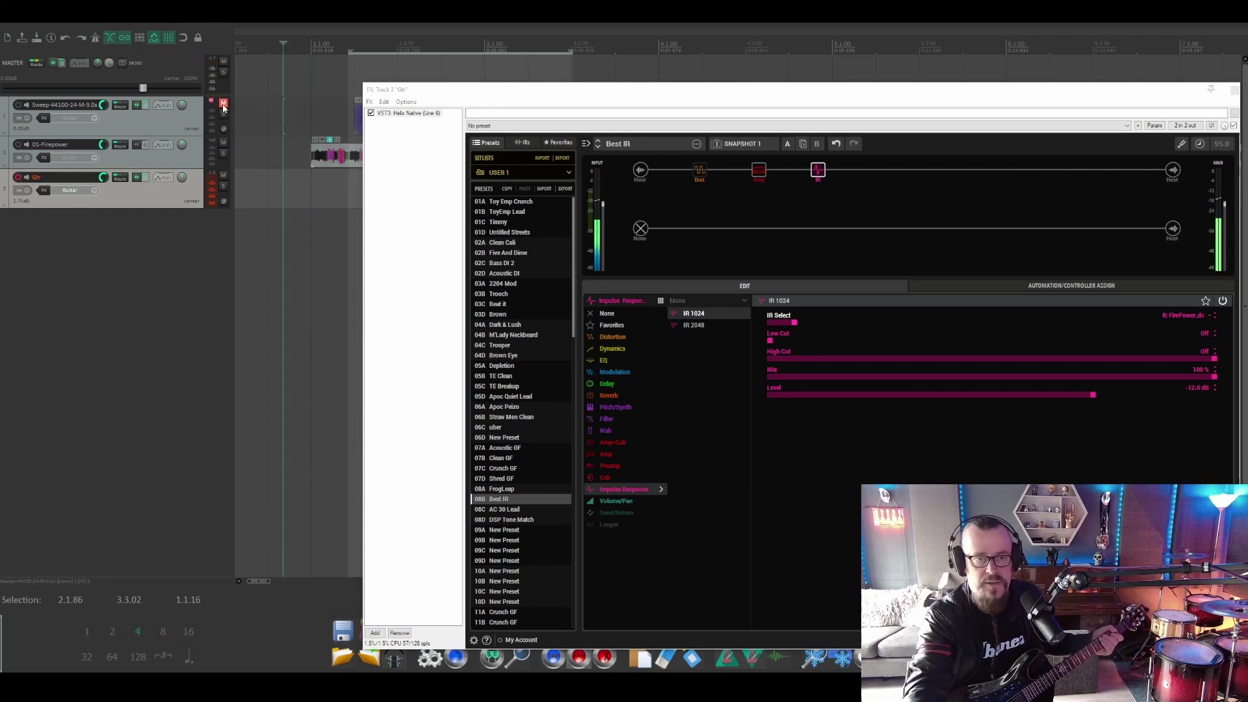
Play the 01-Firepower track from the time selection's start, alternating with the live guitar to compare the two tones.
{"action": "left_click", "coordinate": [351, 43]}
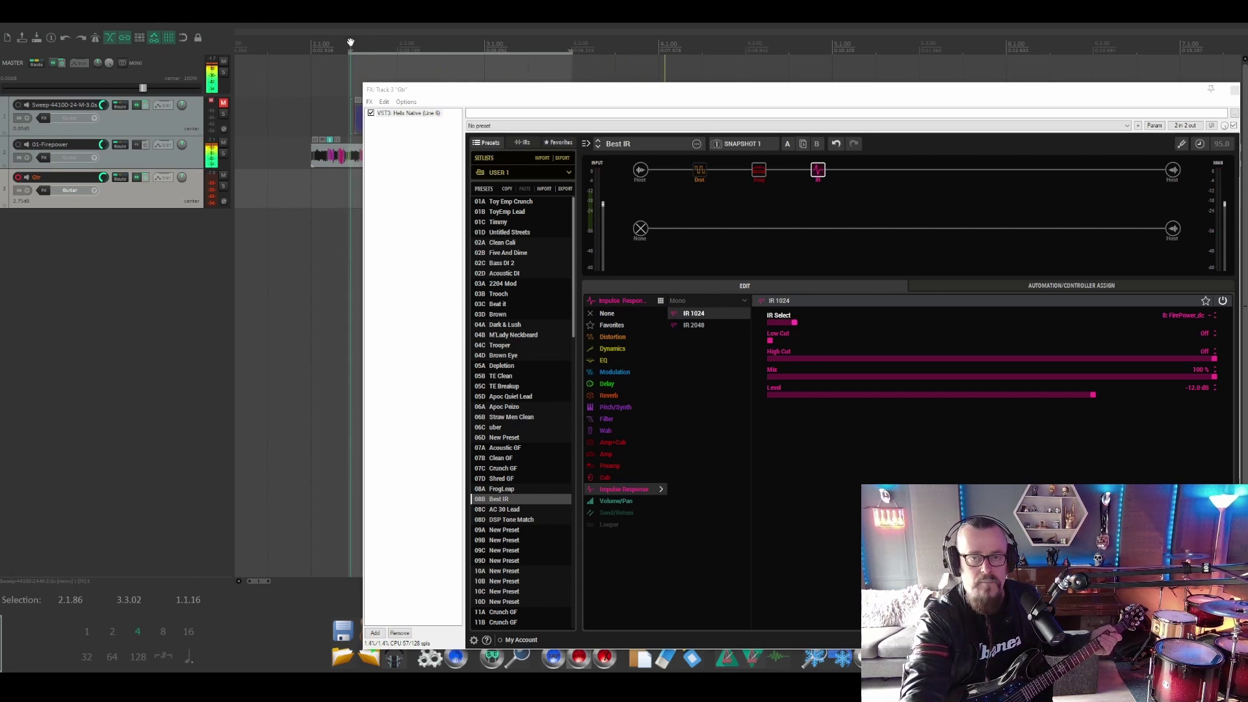
{"action": "key", "text": "space"}
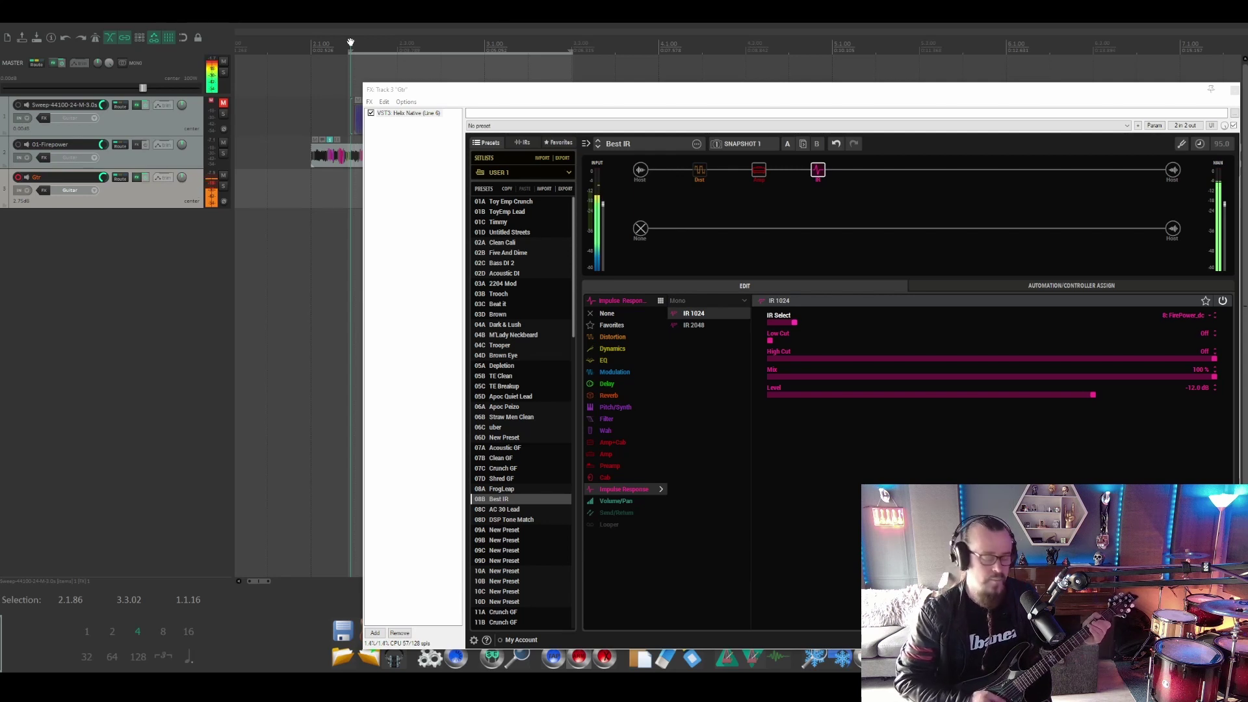
{"action": "key", "text": "space"}
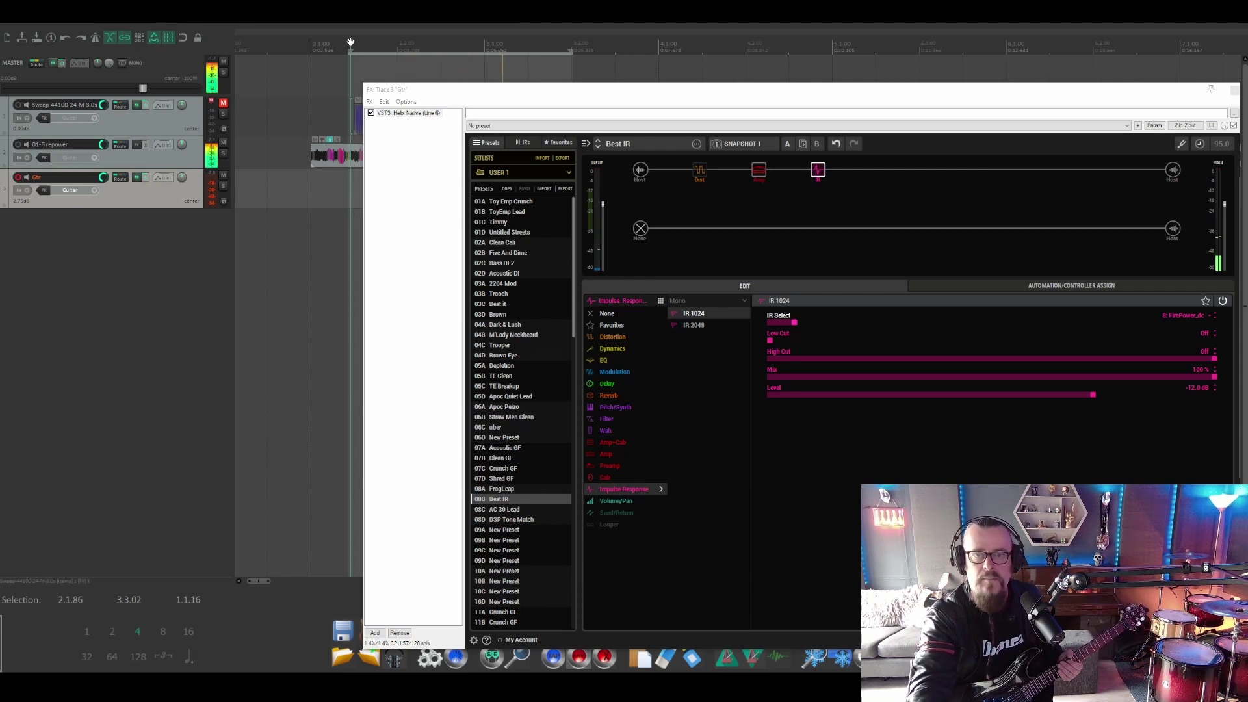
{"action": "key", "text": "space"}
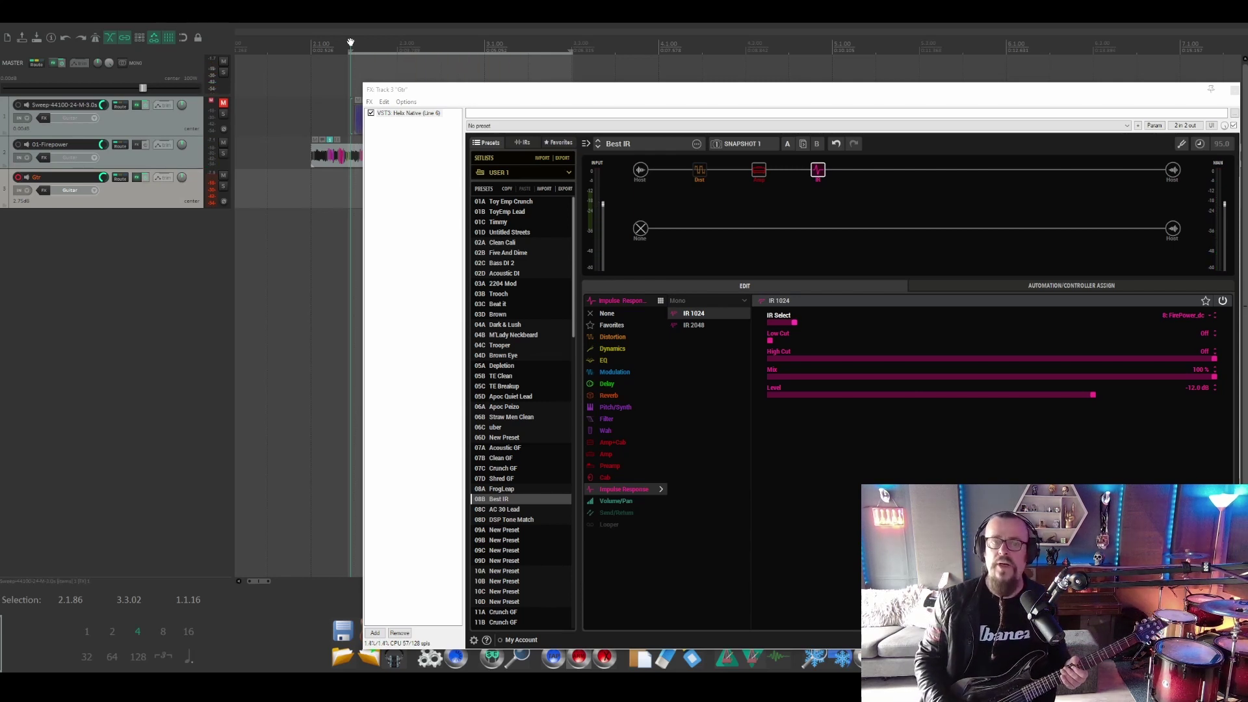